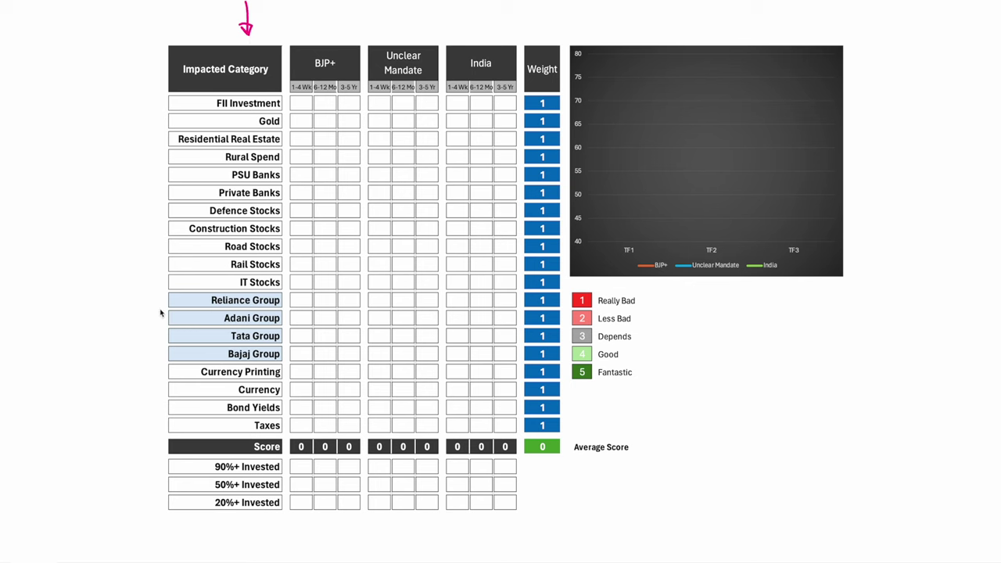
- Mark the business-group, Currency Printing, Rural Spend, Gold, Residential Real Estate and FII rows with pen marks
mouse_move(160, 302)
left_mouse_down()
mouse_move(149, 306)
mouse_move(161, 354)
left_mouse_up()
mouse_move(116, 378)
left_mouse_down()
mouse_move(150, 377)
mouse_move(140, 392)
mouse_move(166, 423)
left_mouse_up()
mouse_move(121, 160)
left_mouse_down()
mouse_move(149, 159)
mouse_move(141, 166)
mouse_move(171, 212)
mouse_move(156, 279)
left_mouse_up()
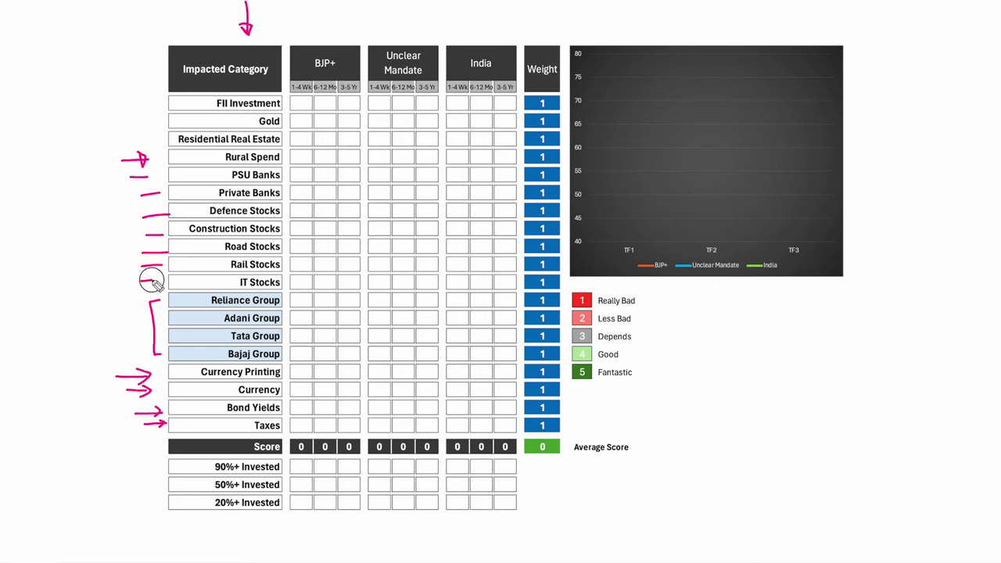
mouse_move(130, 123)
left_mouse_down()
mouse_move(152, 122)
mouse_move(76, 289)
mouse_move(134, 323)
left_mouse_up()
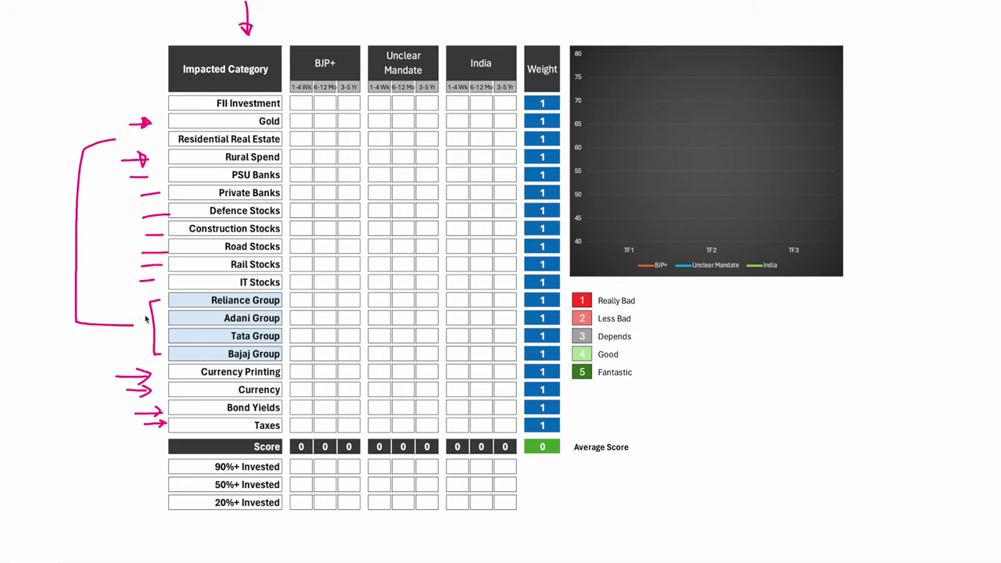
left_click_drag(132, 141, 150, 142)
mouse_move(99, 104)
left_mouse_down()
mouse_move(148, 104)
mouse_move(135, 111)
left_mouse_up()
- Point arrows at and circle the 90%, 50% and 20% Invested rows, then start a line down the BJP+ columns
mouse_move(77, 468)
left_mouse_down()
mouse_move(147, 469)
mouse_move(138, 465)
mouse_move(124, 490)
mouse_move(150, 485)
left_mouse_up()
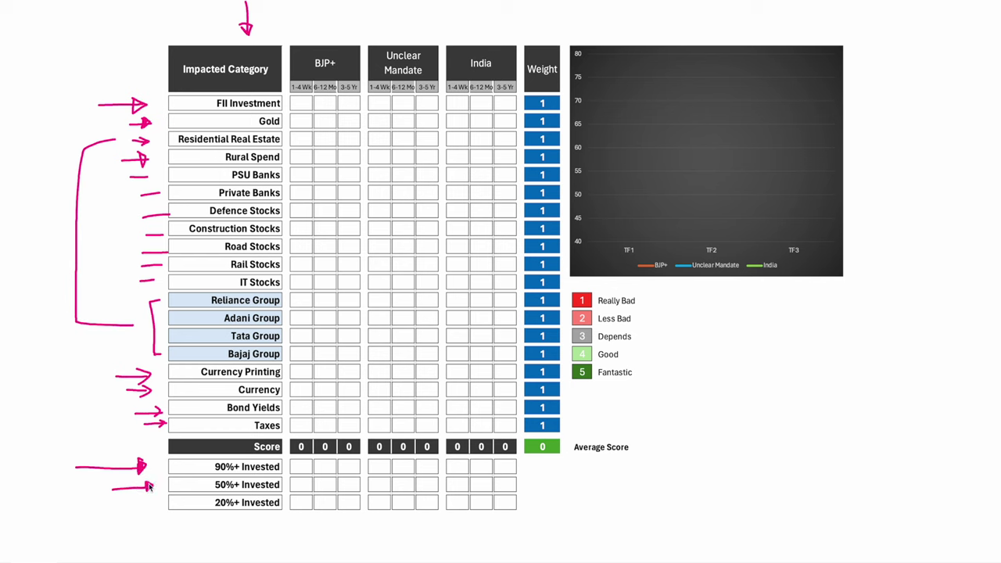
left_click_drag(118, 510, 154, 510)
mouse_move(159, 460)
left_mouse_down()
mouse_move(83, 440)
mouse_move(136, 531)
mouse_move(152, 464)
left_mouse_up()
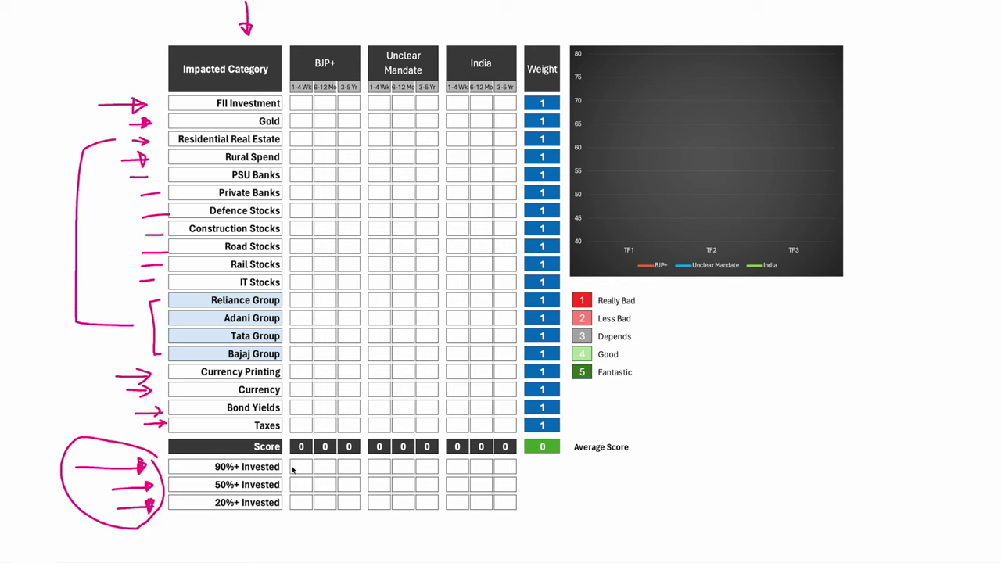
mouse_move(285, 92)
left_mouse_down()
mouse_move(290, 425)
mouse_move(356, 445)
mouse_move(489, 448)
mouse_move(510, 439)
mouse_move(522, 302)
mouse_move(518, 118)
mouse_move(446, 93)
mouse_move(286, 92)
left_mouse_up()
- Annotate the BJP+ heading and its time-frame sub-headings, add an arrow at Weight, and mark a Bajaj Group India cell
mouse_move(298, 17)
left_mouse_down()
mouse_move(298, 36)
mouse_move(303, 27)
mouse_move(344, 39)
left_mouse_up()
mouse_move(288, 81)
left_mouse_down()
mouse_move(362, 78)
mouse_move(363, 94)
mouse_move(294, 91)
left_mouse_up()
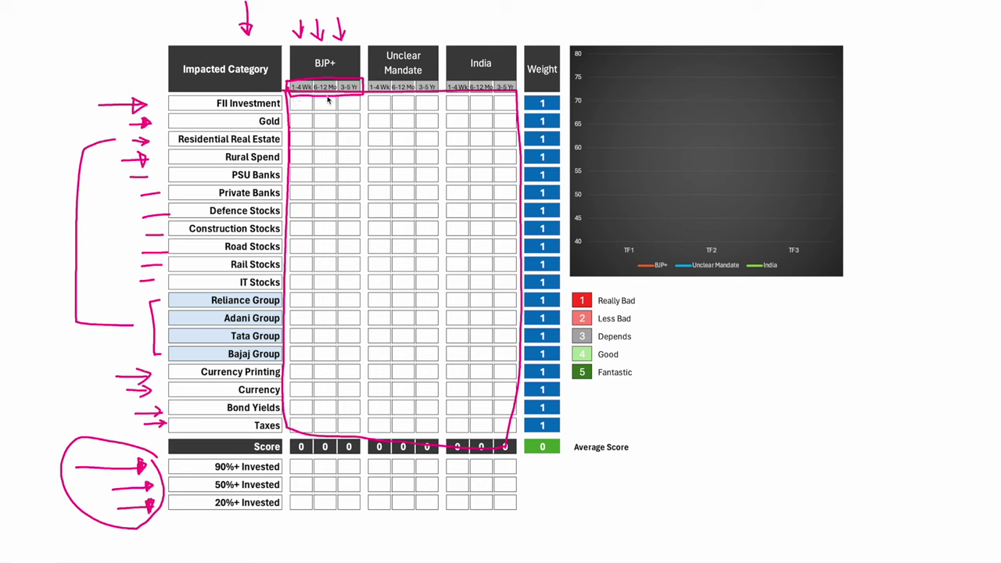
mouse_move(324, 125)
left_mouse_down()
mouse_move(323, 100)
mouse_move(352, 102)
mouse_move(350, 115)
left_mouse_up()
left_click_drag(542, 8, 548, 26)
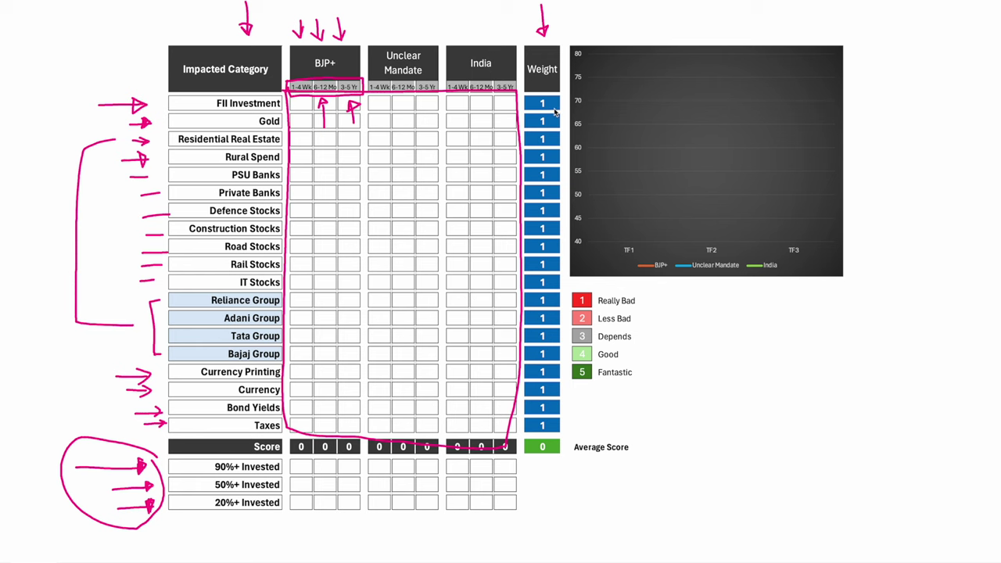
left_click_drag(480, 346, 488, 362)
- Draw pen arrows at the Really Bad, Fantastic, Good and Less Bad ratings and at Average Score
mouse_move(665, 298)
left_mouse_down()
mouse_move(643, 301)
mouse_move(649, 291)
mouse_move(645, 308)
mouse_move(650, 290)
left_mouse_up()
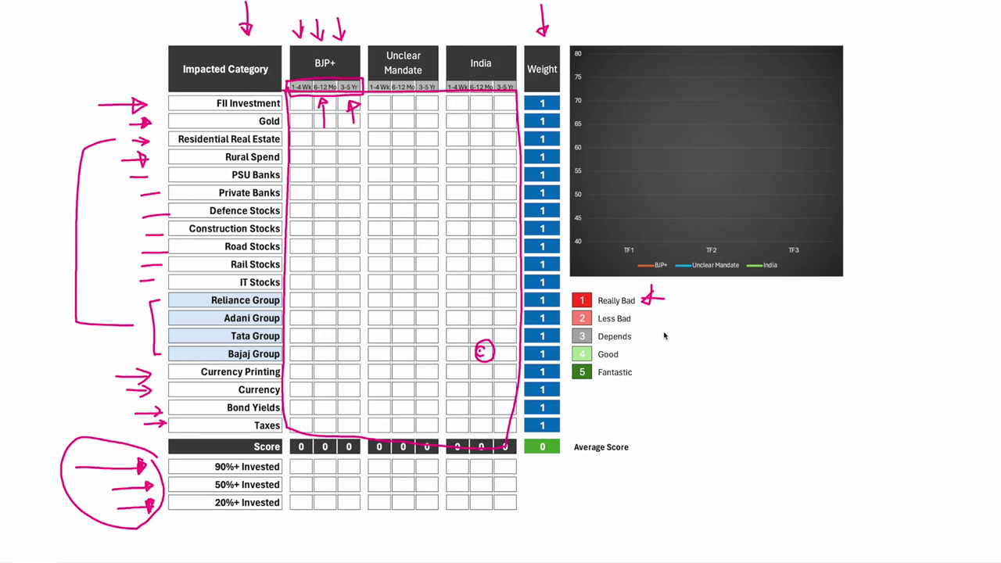
mouse_move(643, 374)
left_mouse_down()
mouse_move(659, 372)
mouse_move(645, 373)
mouse_move(670, 353)
mouse_move(644, 354)
left_mouse_up()
left_click_drag(645, 354, 649, 359)
mouse_move(654, 316)
left_mouse_down()
mouse_move(645, 317)
mouse_move(650, 341)
left_mouse_up()
mouse_move(574, 487)
left_mouse_down()
mouse_move(558, 461)
mouse_move(557, 473)
left_mouse_up()
- Underline the Score row, sketch a sample trend line in the chart, and circle the rating grid
mouse_move(293, 459)
left_mouse_down()
mouse_move(517, 464)
mouse_move(513, 440)
mouse_move(373, 427)
mouse_move(295, 438)
left_mouse_up()
mouse_move(620, 181)
left_mouse_down()
mouse_move(624, 191)
mouse_move(648, 183)
mouse_move(695, 149)
mouse_move(738, 200)
mouse_move(776, 208)
left_mouse_up()
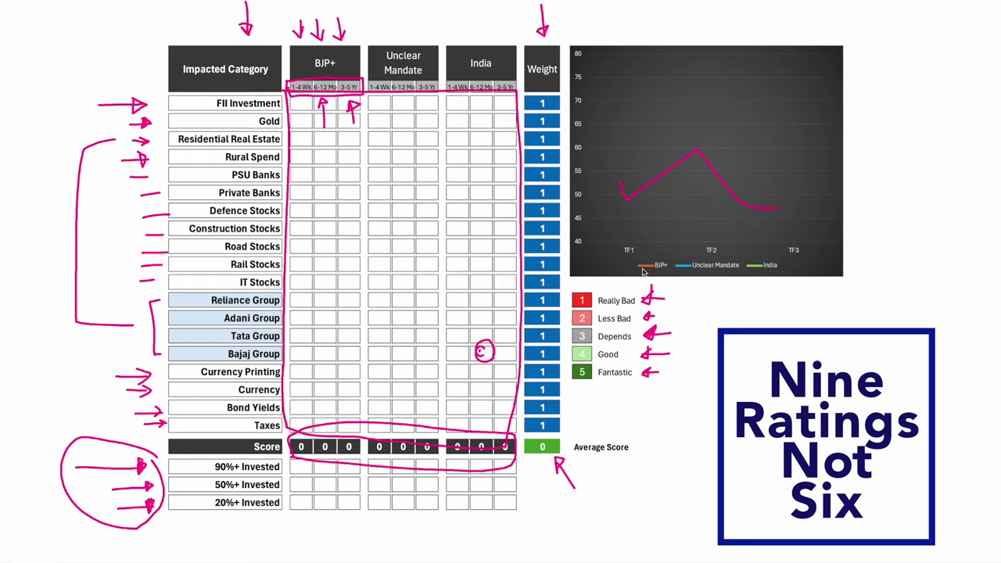
mouse_move(451, 143)
left_mouse_down()
mouse_move(302, 217)
mouse_move(475, 284)
mouse_move(376, 156)
mouse_move(358, 199)
left_mouse_up()
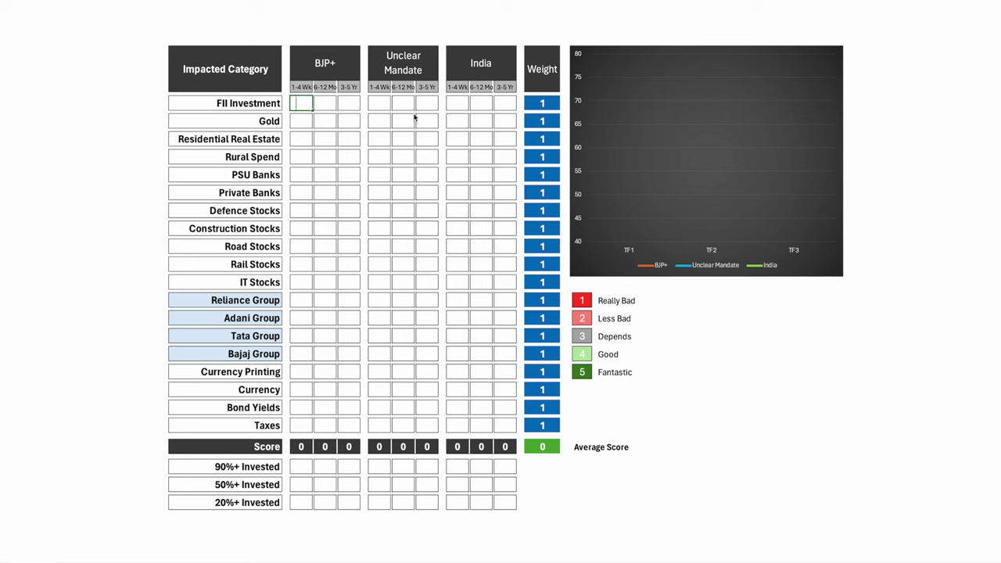
- Rate FII Investment 2, 1, 3 across the BJP+ 1-4 Wk, 6-12 Mo and 3-5 Yr cells
type("2")
key("Return")
key("Up")
key("Down")
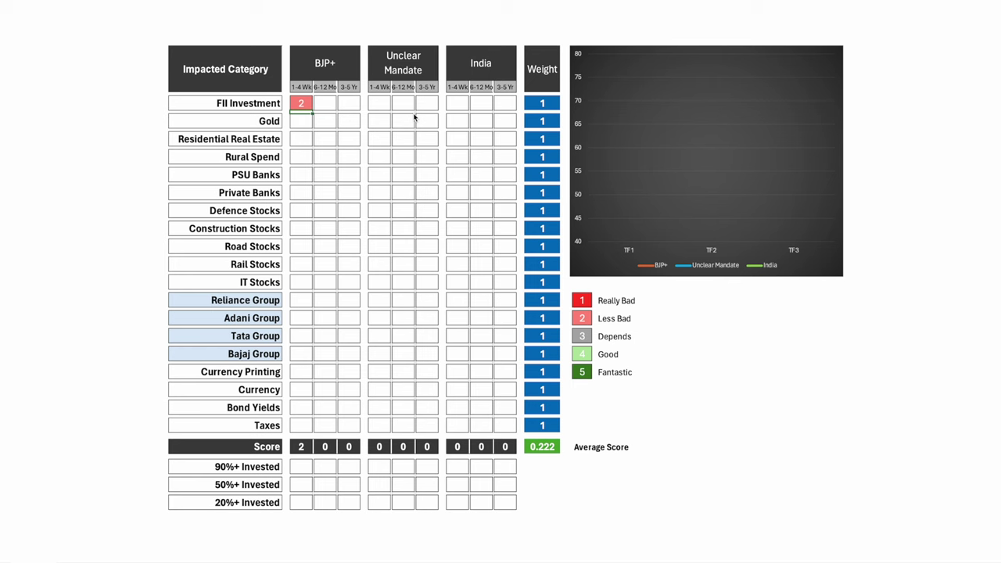
key("Up")
key("Right")
type("1")
key("Return")
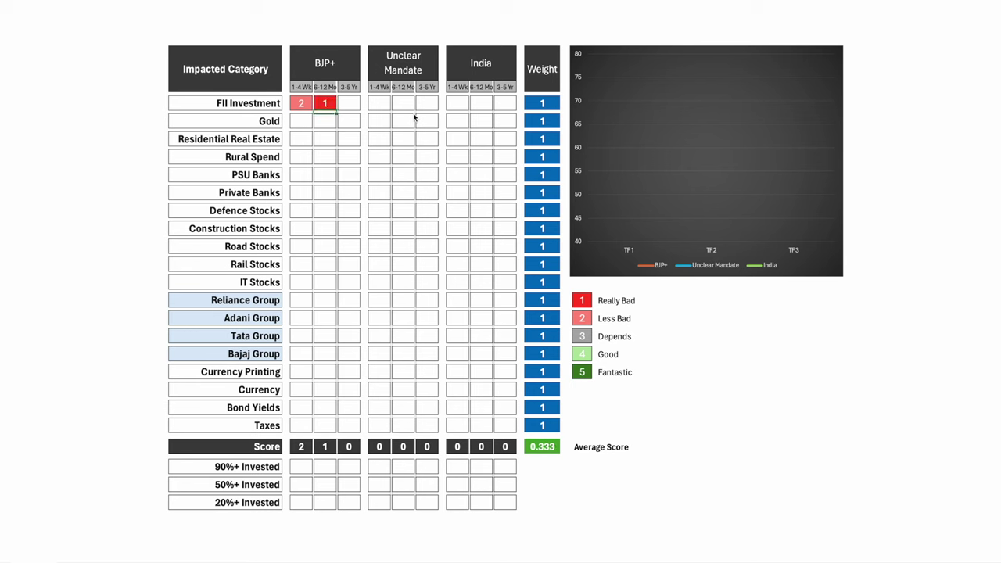
key("Up")
key("Right")
type("3")
key("Return")
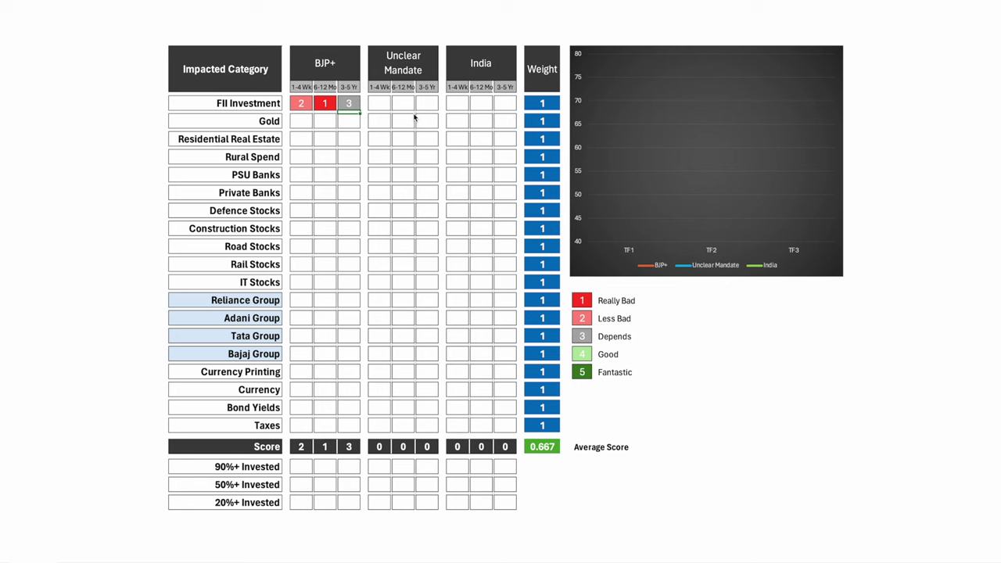
- Rate FII Investment 5, 2, 3 across the Unclear Mandate time frames
key("Up")
key("Right")
type("5")
key("Right")
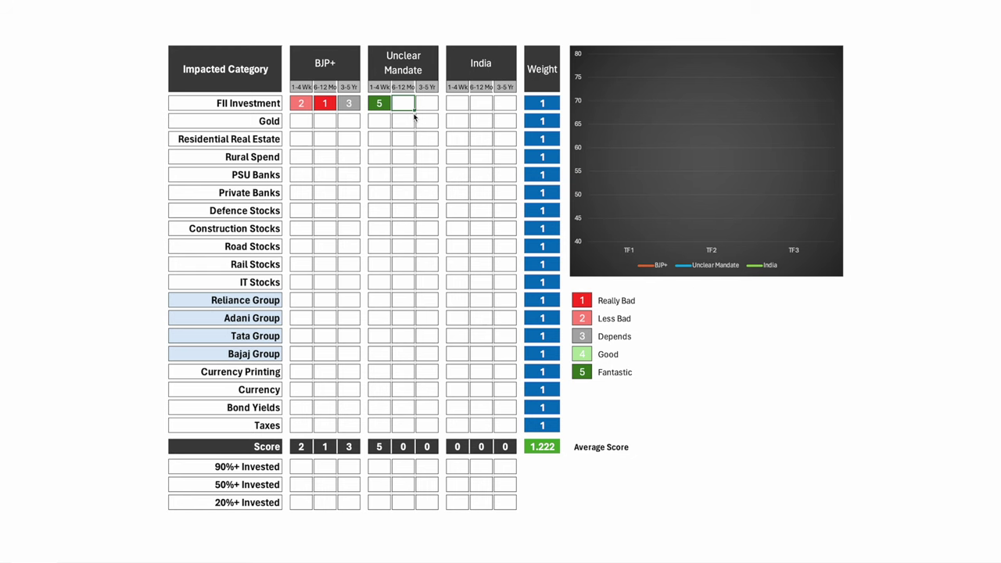
type("2")
key("Right")
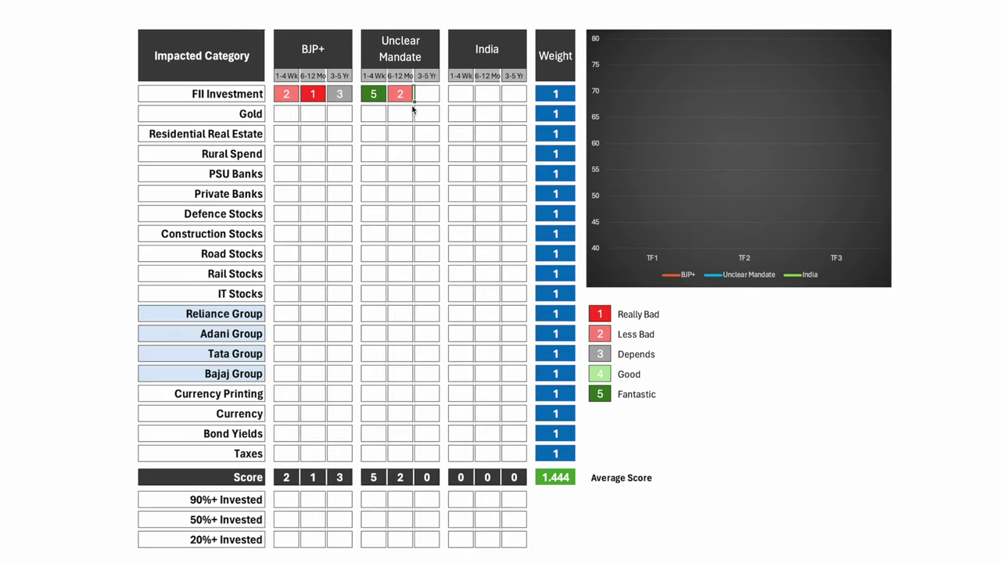
type("3")
key("Return")
- Rate FII Investment 4, 3, 5 across the India time frames
key("Up")
key("Right")
type("4")
key("Right")
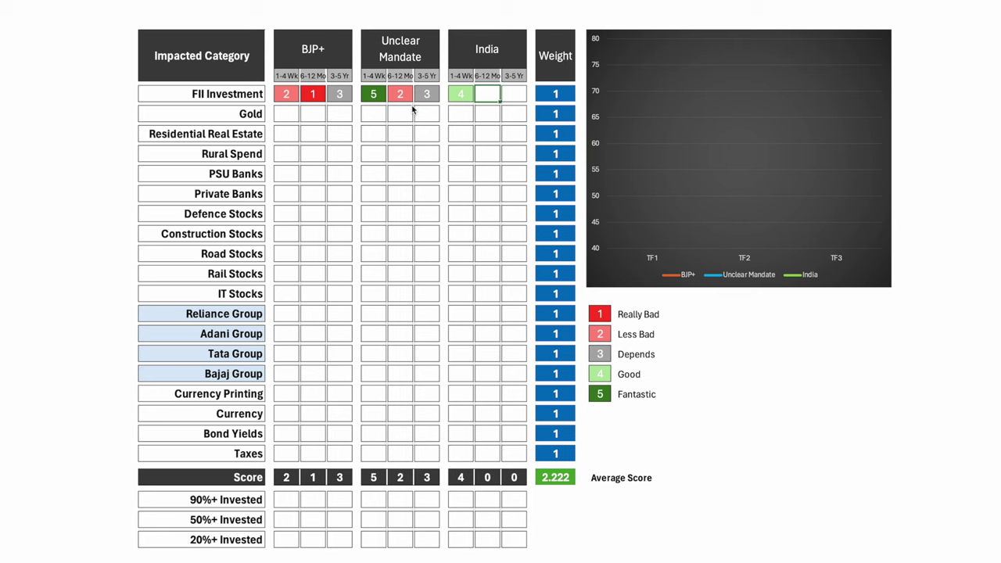
type("3")
key("Right")
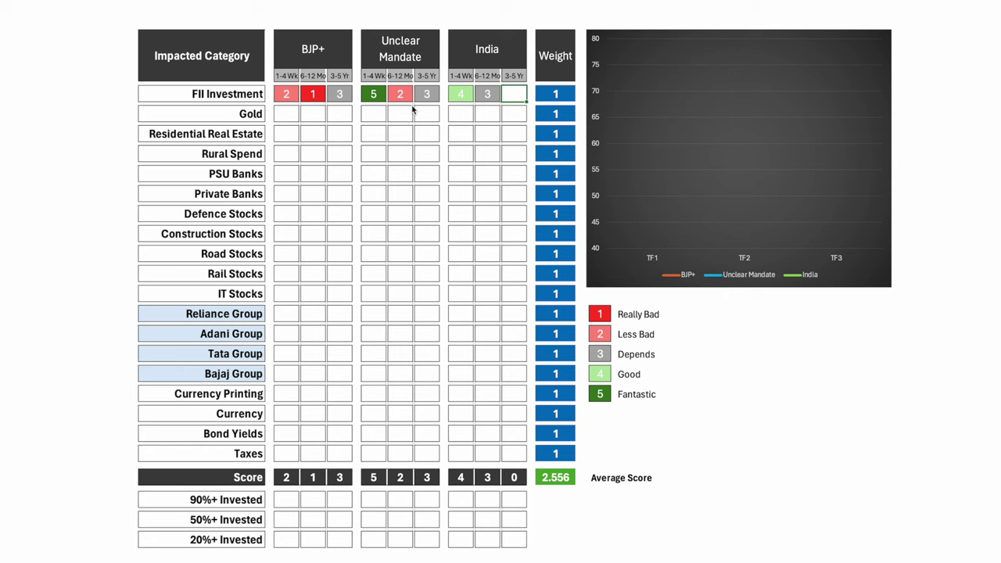
type("5")
key("Return")
key("Return")
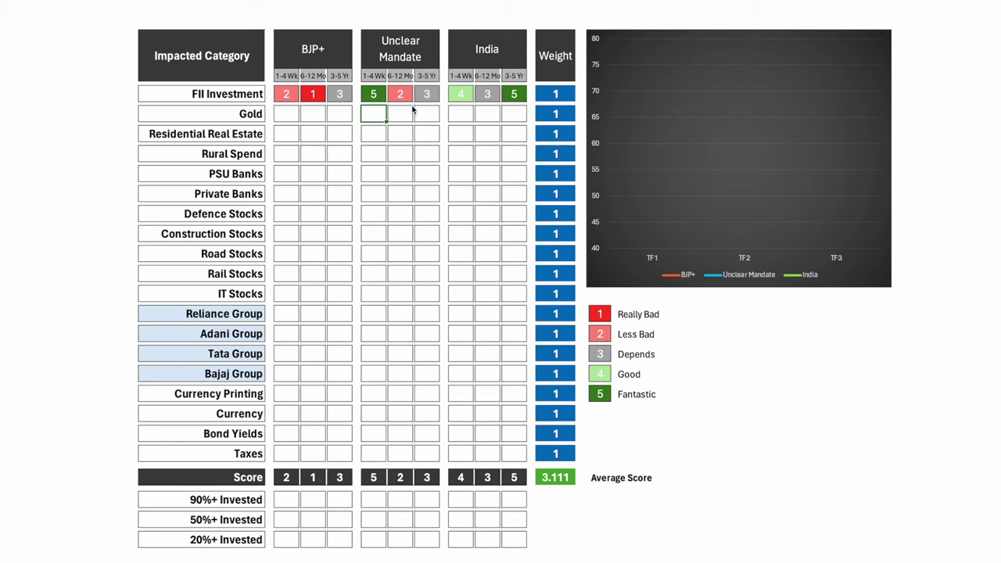
- Rate Gold 5, 4, 4 under Unclear Mandate and 2 for India 1-4 Wk
type("5")
key("Right")
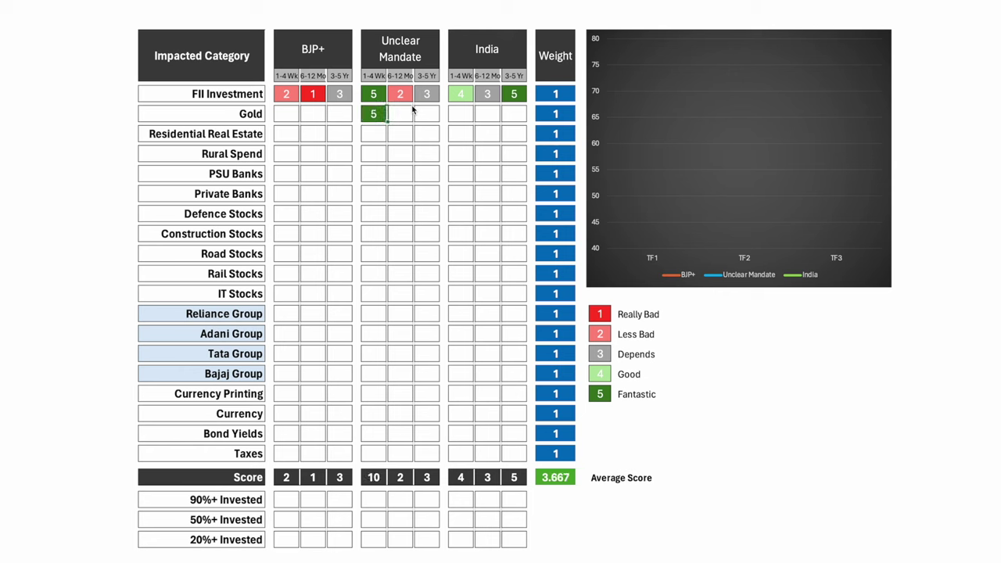
type("4")
key("Right")
type("4")
key("Return")
key("Right")
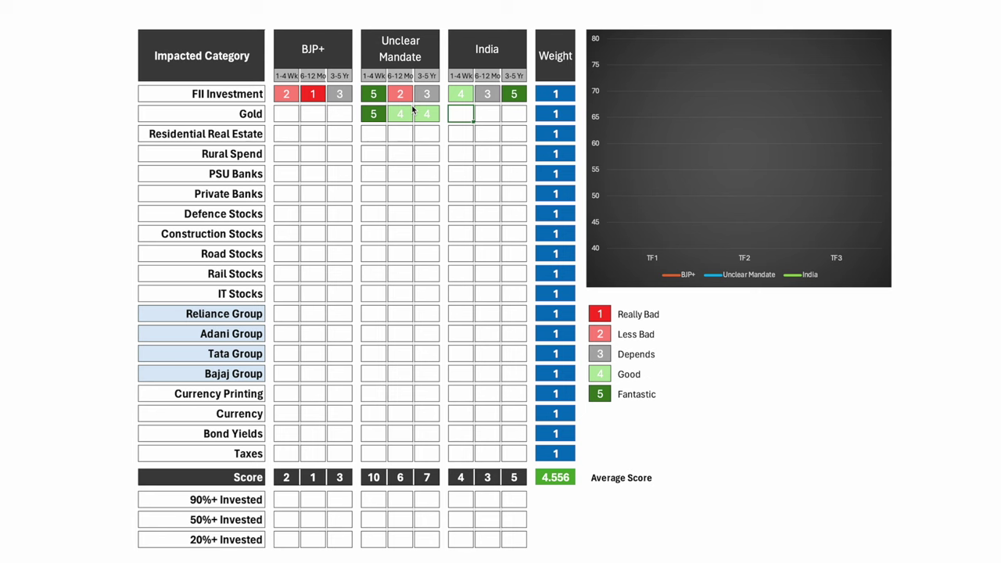
type("2")
key("Tab")
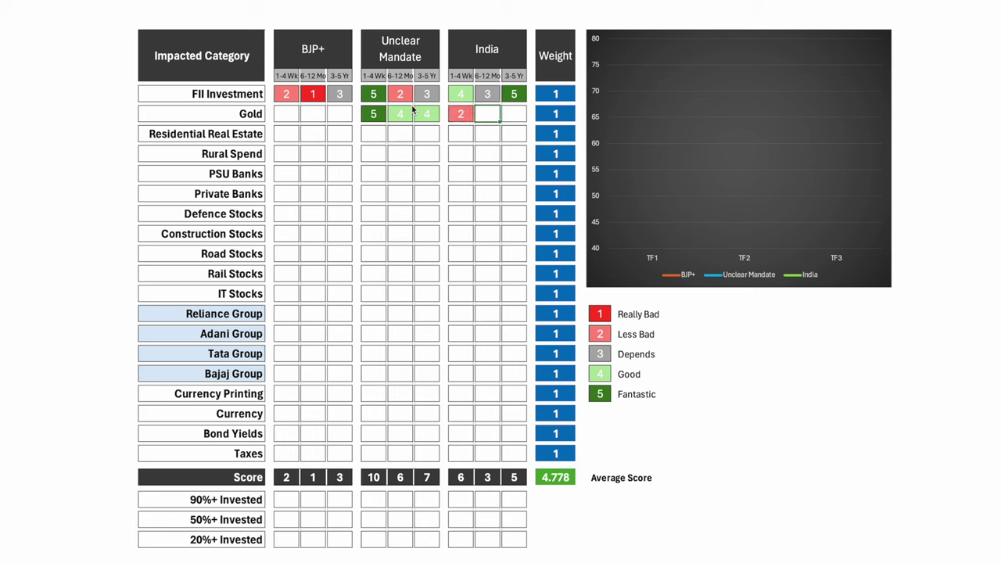
- Rate Gold 2, 4, 5 across the BJP+ time frames
key("Left")
key("Left")
key("Left")
key("Left")
key("Left")
key("Left")
key("Left")
type("2")
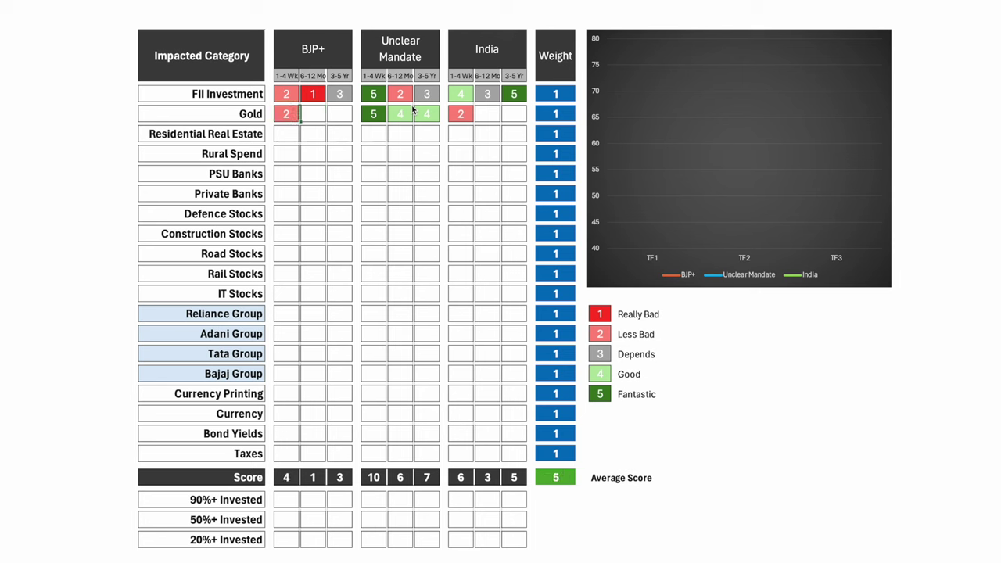
key("Right")
type("4")
key("Right")
type("5")
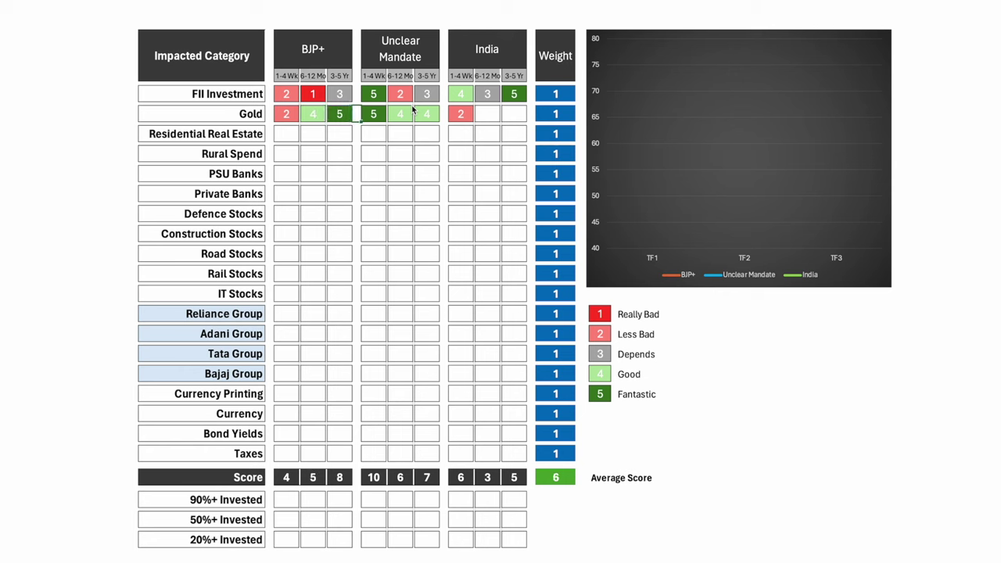
key("Return")
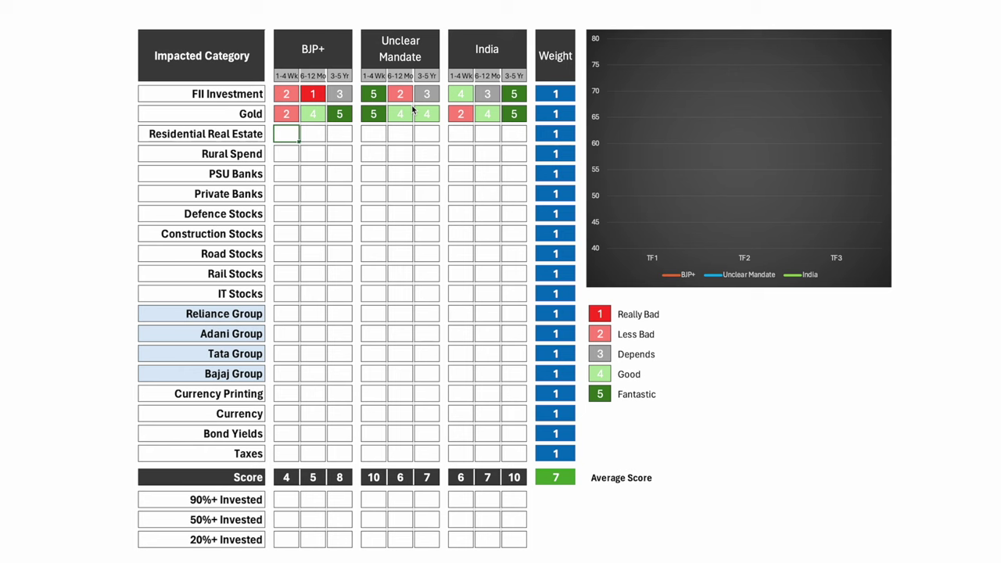
- Rate Residential Real Estate 5, 2, 1 across the BJP+ time frames
type("5")
key("Right")
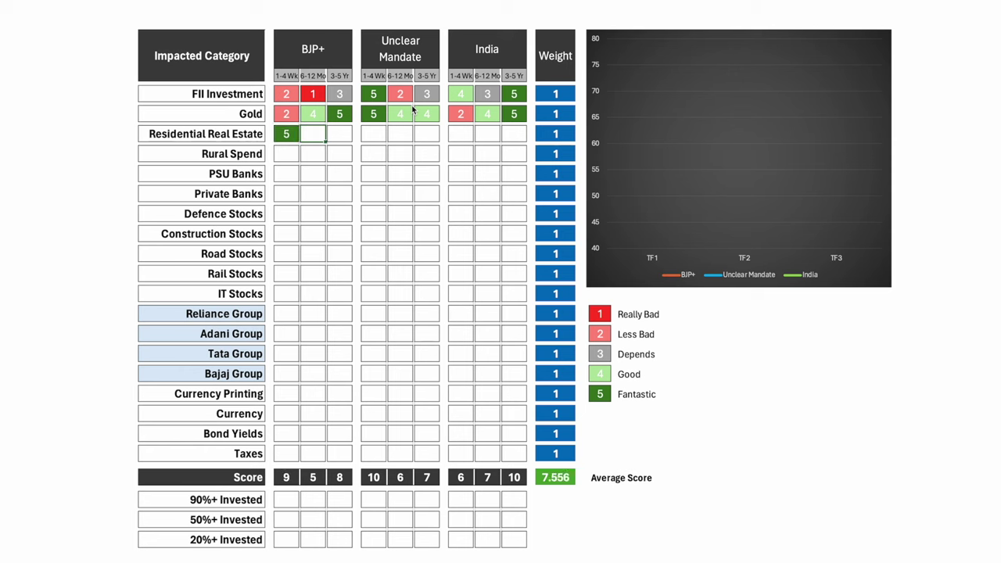
type("2")
key("Right")
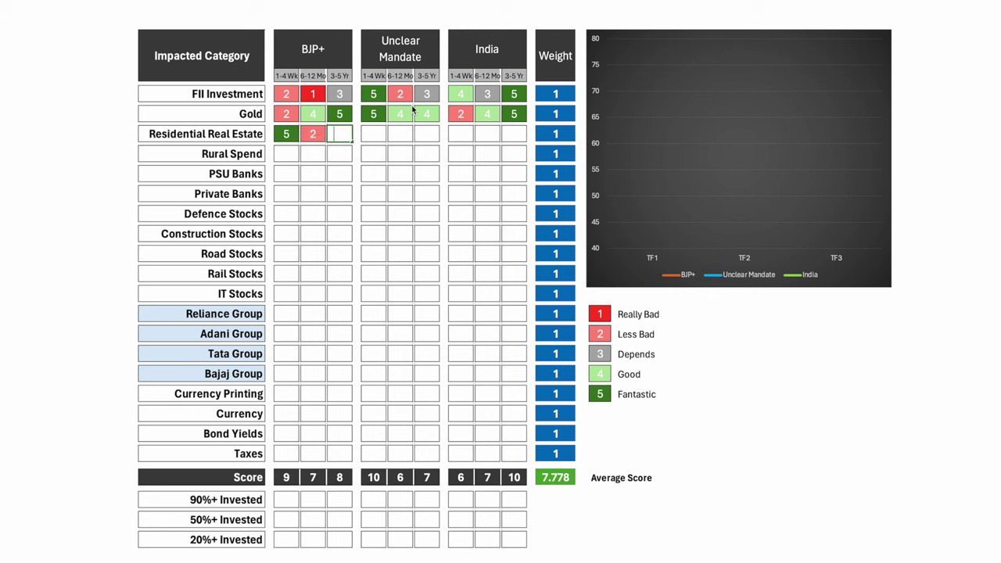
type("1")
key("Return")
- Rate Residential Real Estate 1, 1, 2 across the Unclear Mandate time frames
key("Up")
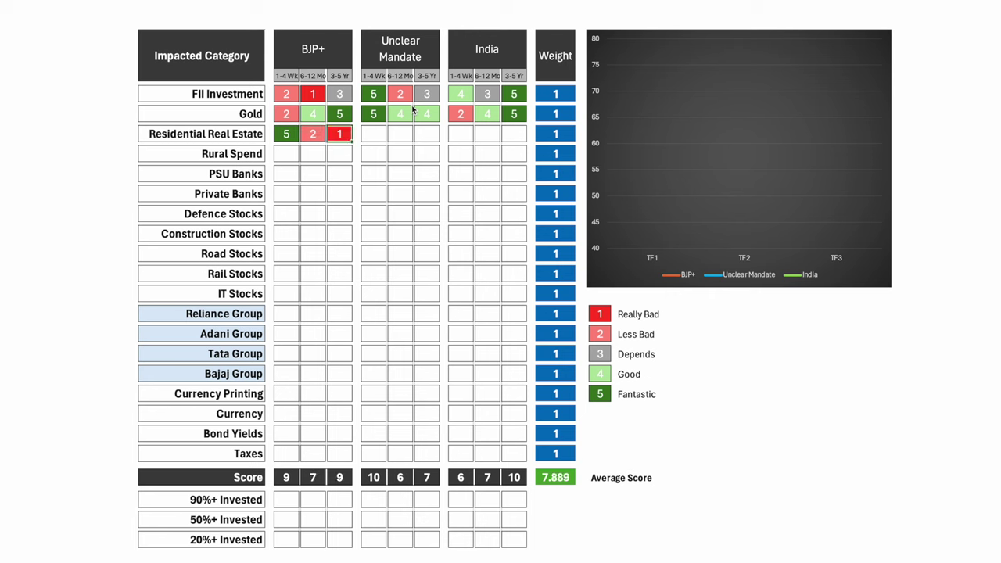
key("Right")
type("1")
key("Right")
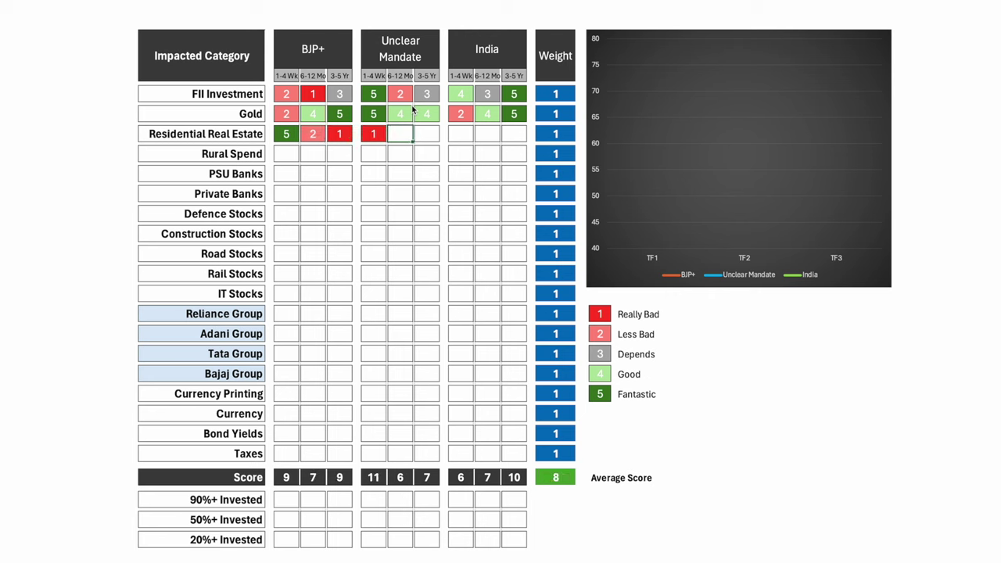
type("1")
key("Right")
type("2")
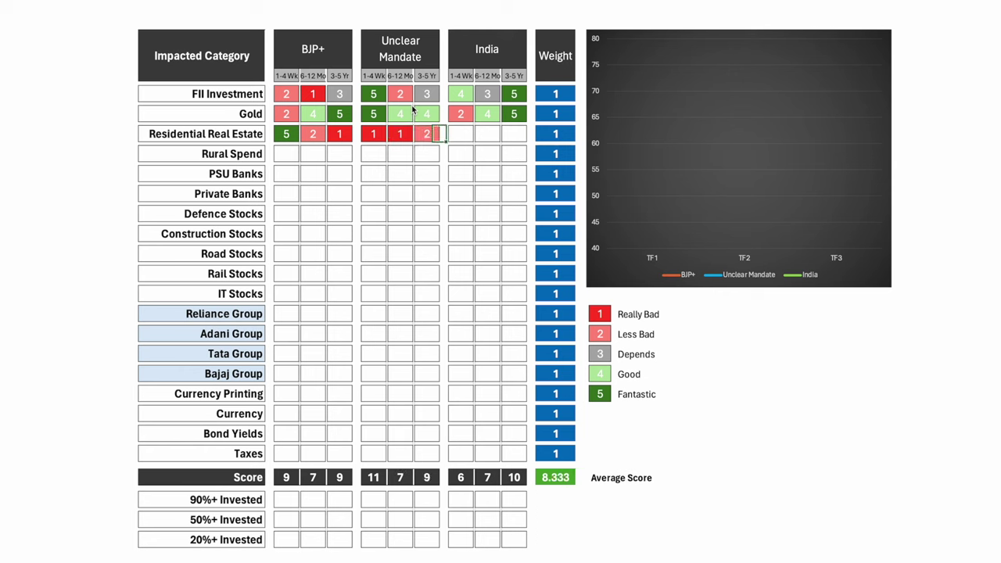
key("Right")
- Rate Residential Real Estate 4, 3, 2 under India, then move to PSU Banks' BJP+ 1-4 Wk cell
type("4")
key("Right")
type("3")
key("Right")
type("2")
key("Return")
key("Left")
key("Left")
key("Left")
key("Left")
key("Left")
key("Left")
key("Left")
key("Left")
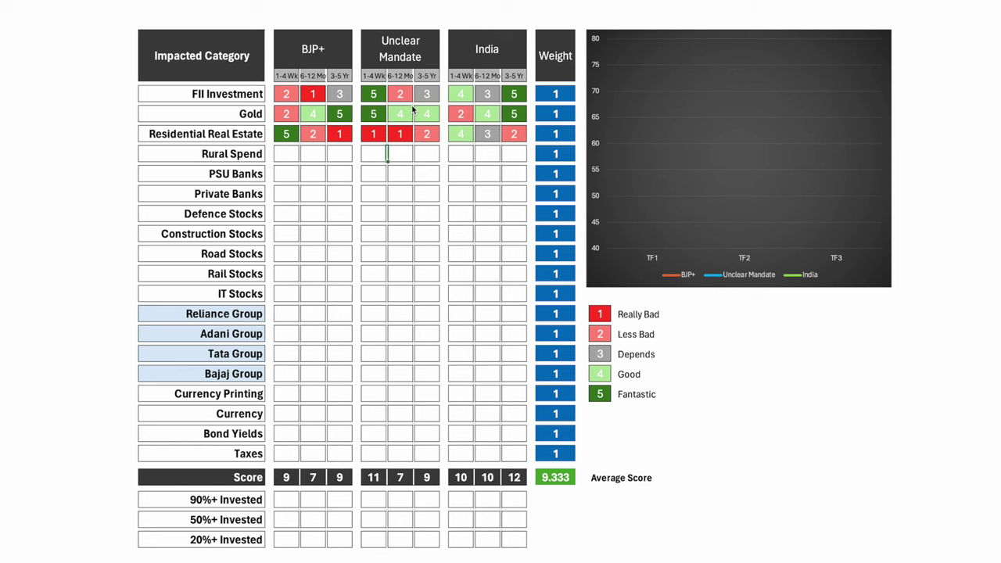
key("Down")
- Rate PSU Banks 5, 2, 2 across the BJP+ time frames
type("5")
key("Right")
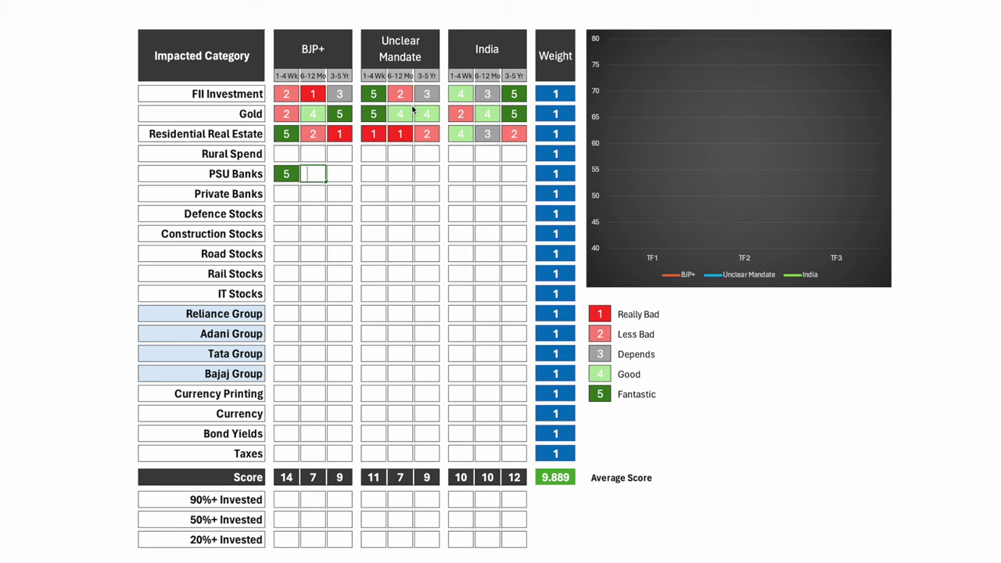
type("2")
key("Right")
type("2")
key("Right")
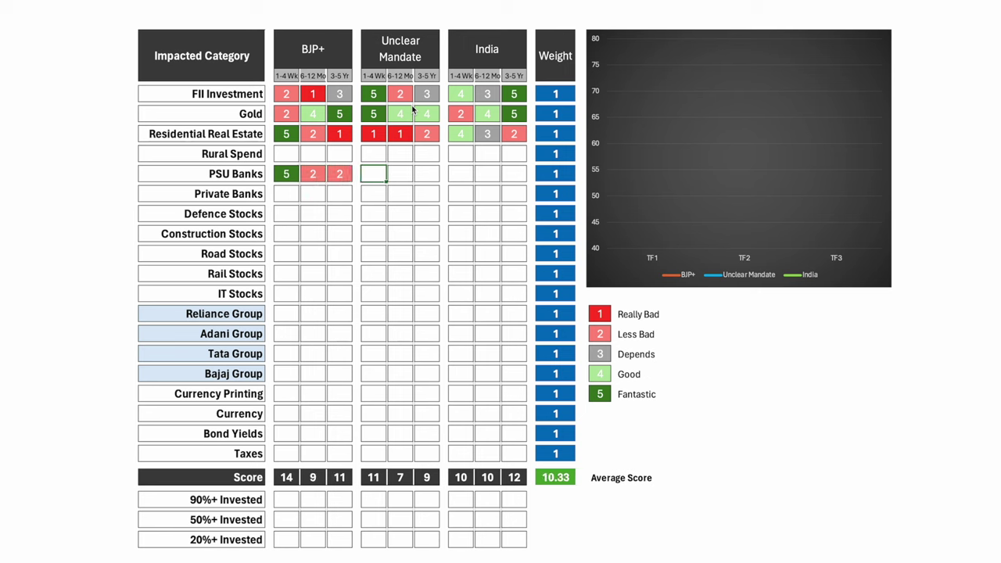
- Rate PSU Banks 2, 1, 1 across the Unclear Mandate time frames
type("2")
key("Right")
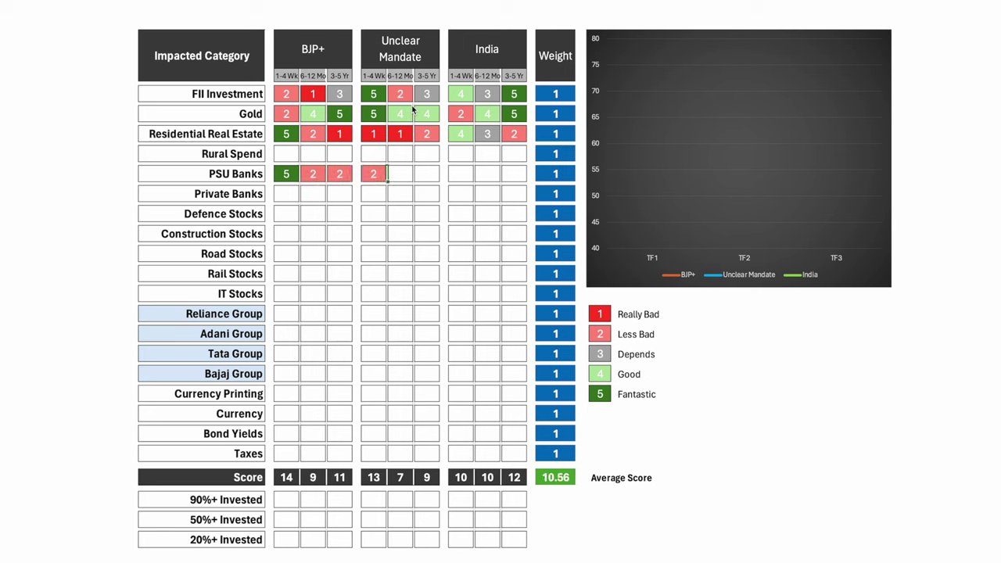
type("1")
key("Right")
type("1")
key("Right")
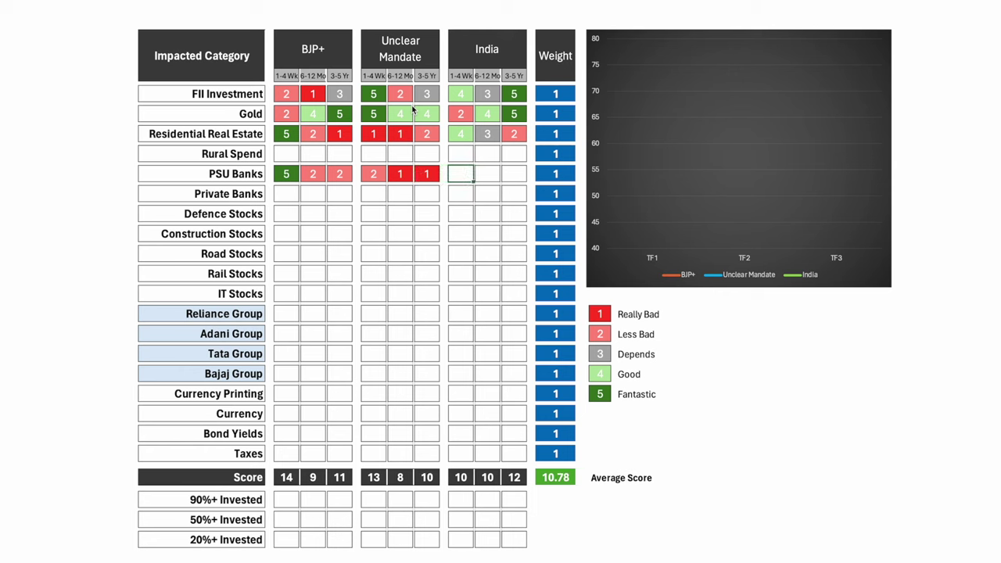
- Rate PSU Banks 4, 2, 1 across the India time frames
type("4")
key("Right")
type("2")
key("Right")
type("1")
key("Return")
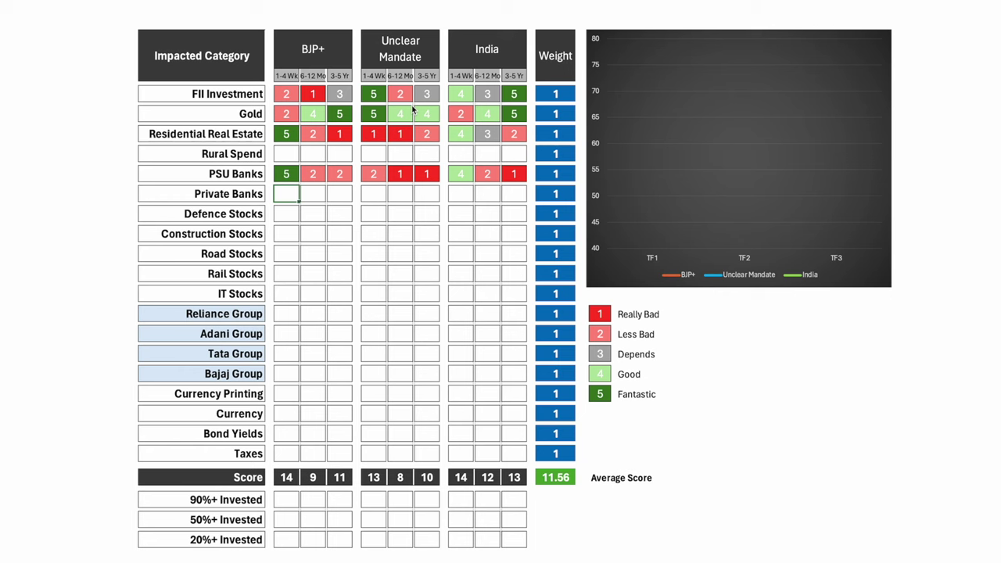
- Rate Private Banks 2, 3, 4 under BJP+, then enter 5 and 4 in the next cells
type("2")
key("Right")
type("3")
key("Right")
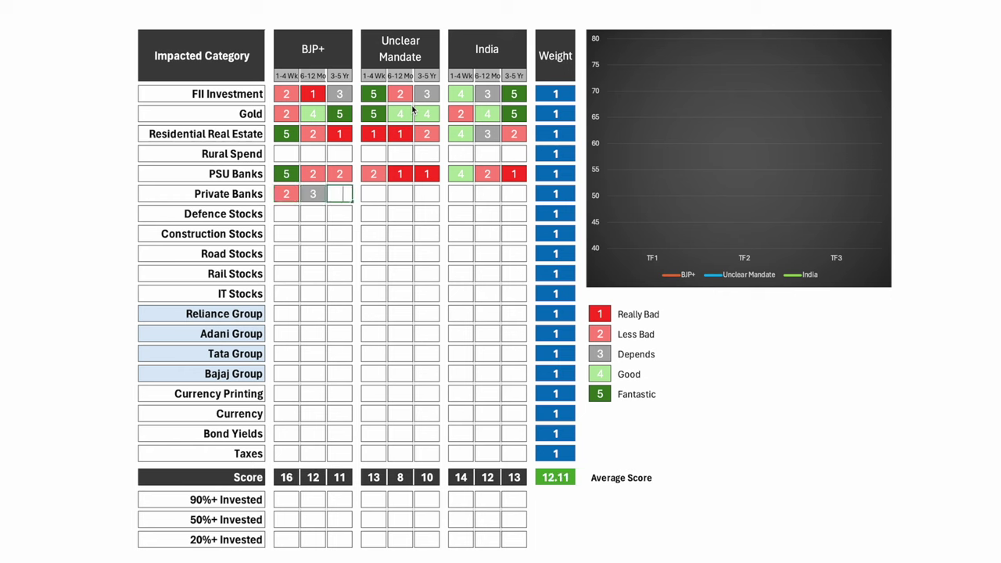
type("4")
key("Right")
key("Right")
key("Right")
key("Right")
key("Right")
key("Right")
type("5")
key("Right")
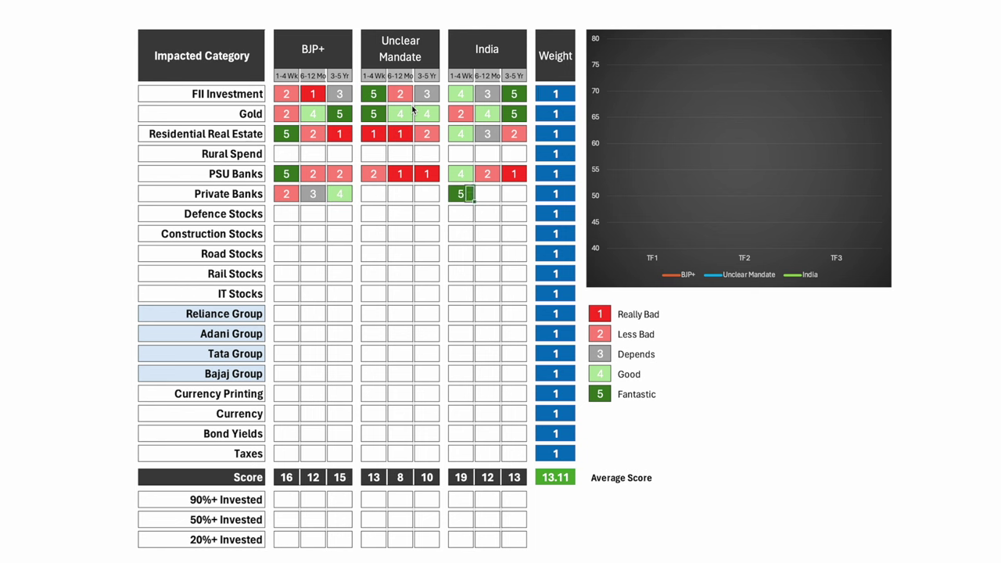
type("4")
key("Right")
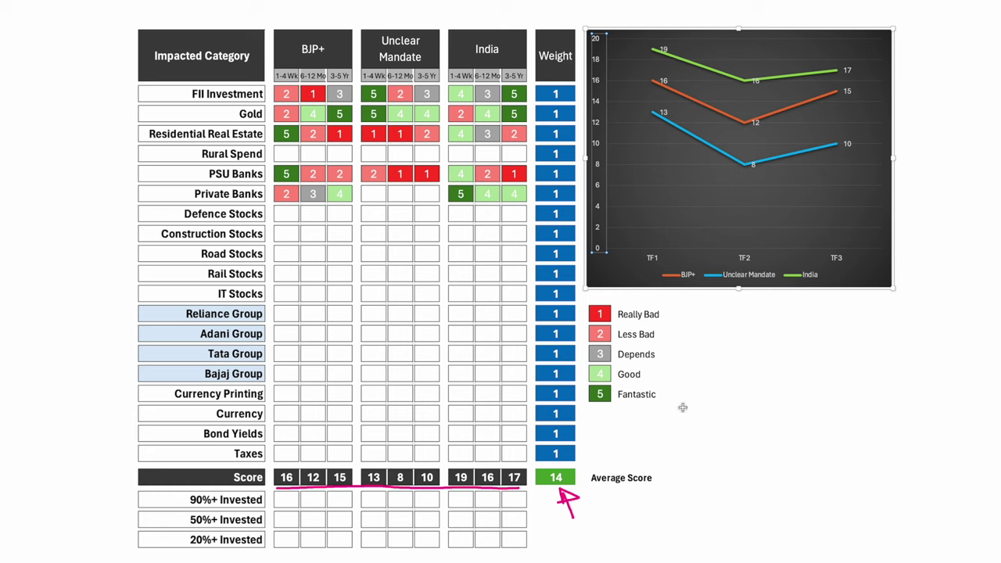
- Give Construction Stocks and Road Stocks a BJP+ 1-4 Wk rating of 5 each
left_click(287, 233)
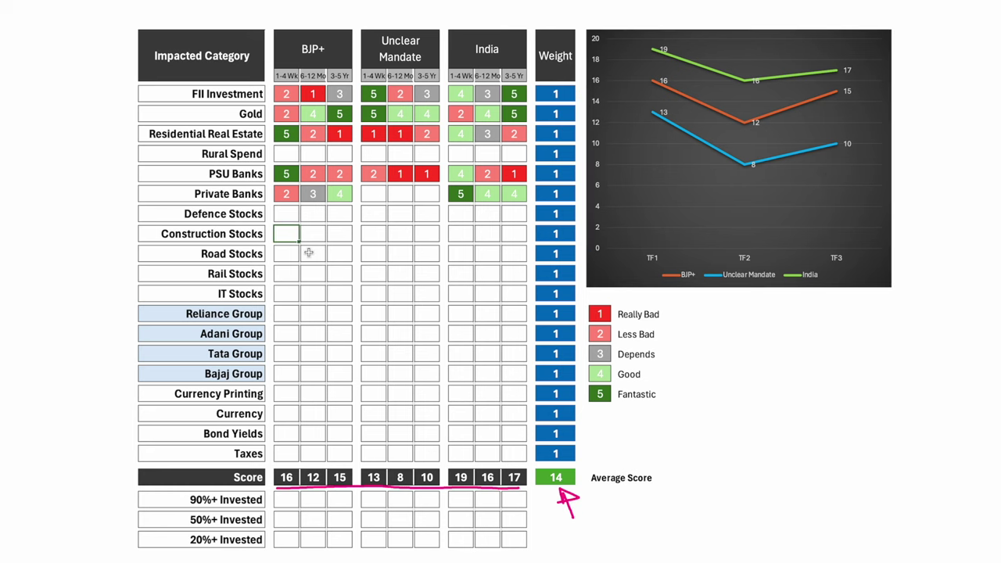
type("5")
key("Return")
type("5")
key("Tab")
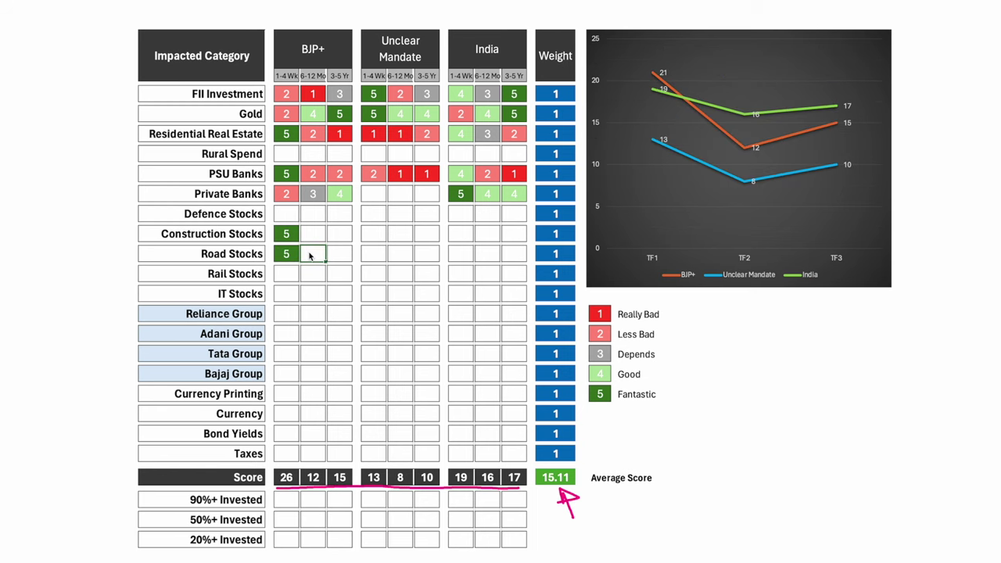
- Rate Construction and Road Stocks BJP+ at 2 for 6-12 Mo and 5 for 3-5 Yr
key("Up")
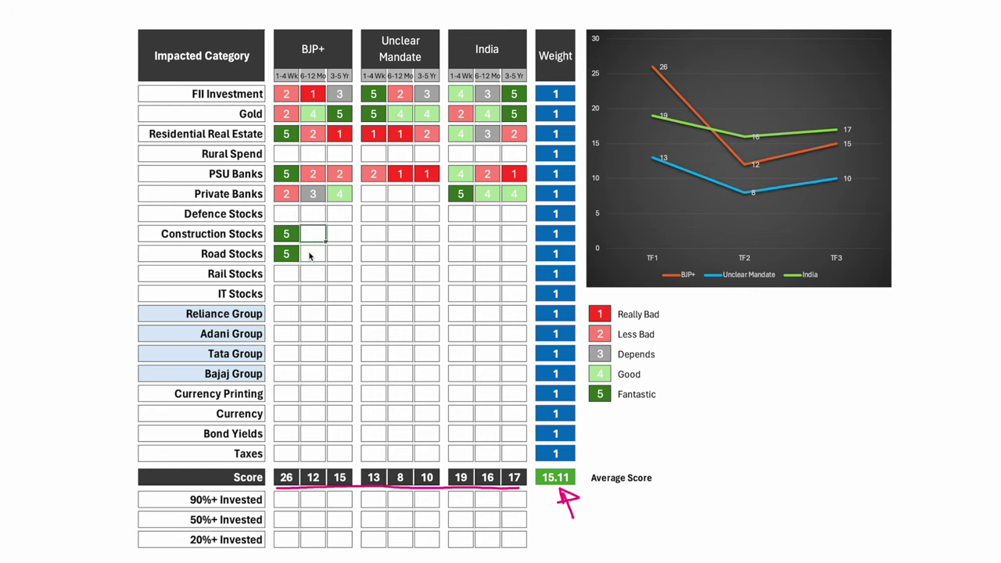
type("2")
key("Return")
type("2")
key("Tab")
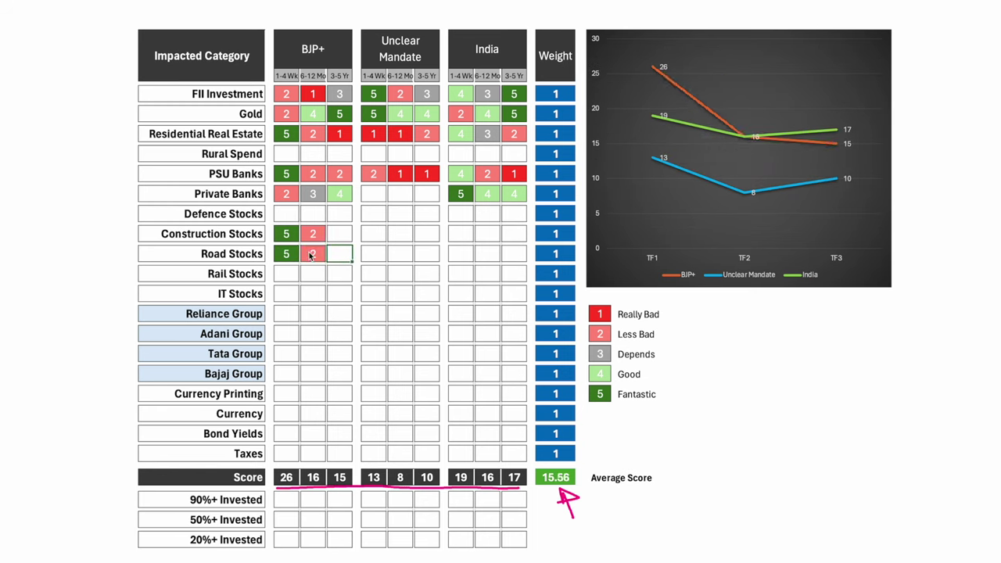
key("Up")
type("5")
key("Return")
type("5")
key("Tab")
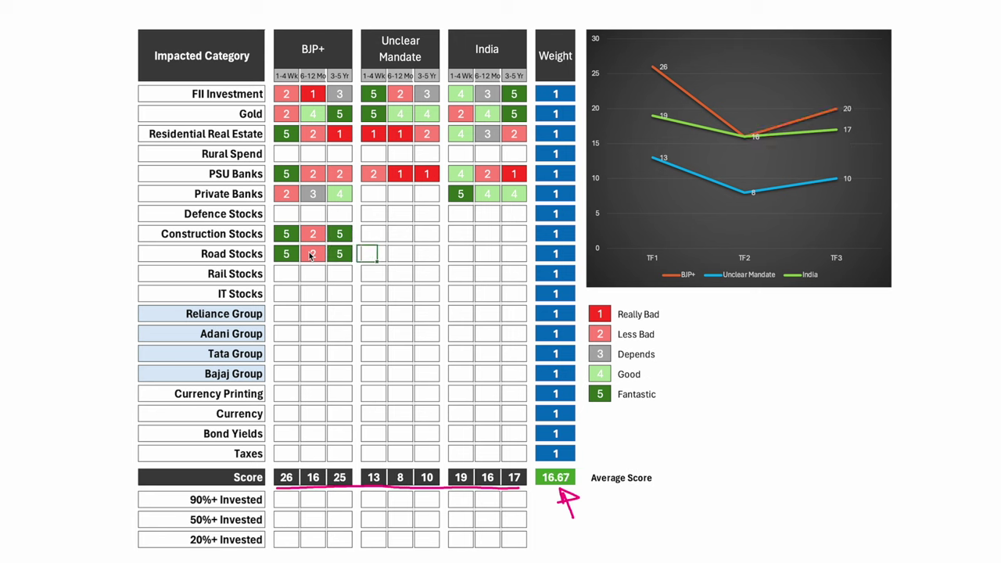
- Enter Construction Stocks India ratings of 1, 4 and 5
key("Tab")
key("Tab")
key("Tab")
key("Up")
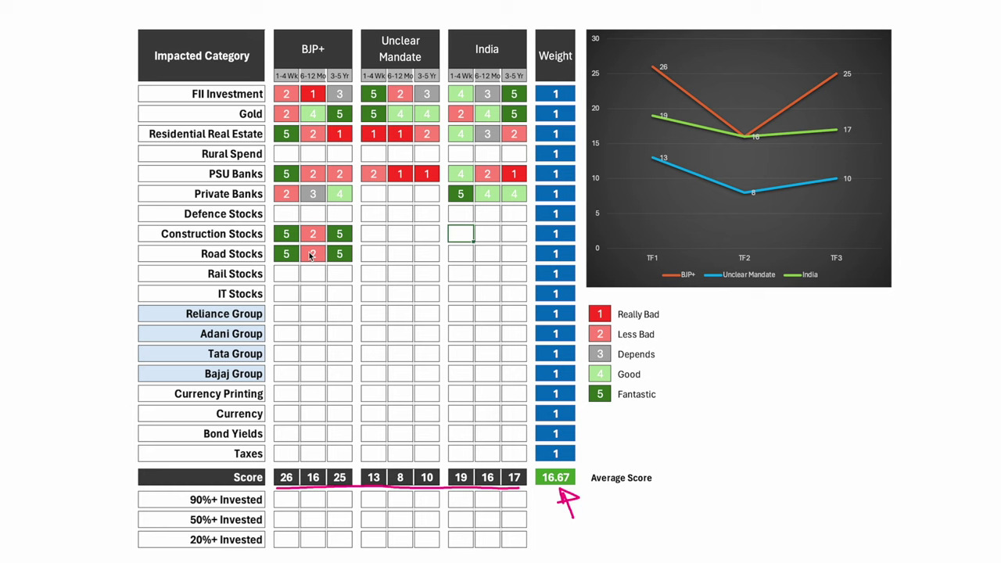
type("1")
key("Tab")
type("4")
key("Tab")
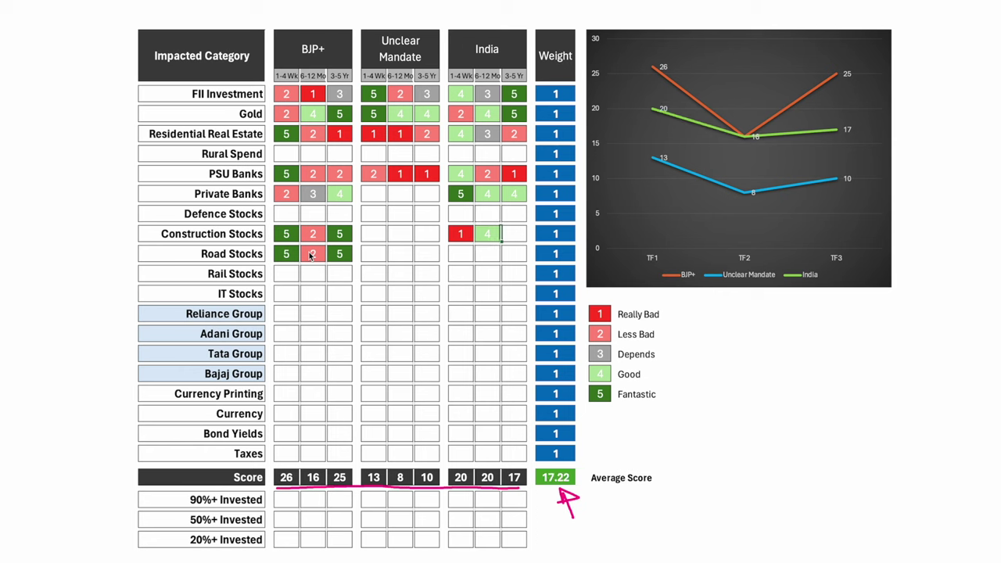
type("5")
key("Return")
- Enter Road Stocks India ratings of 1, 5 and 5
type("1")
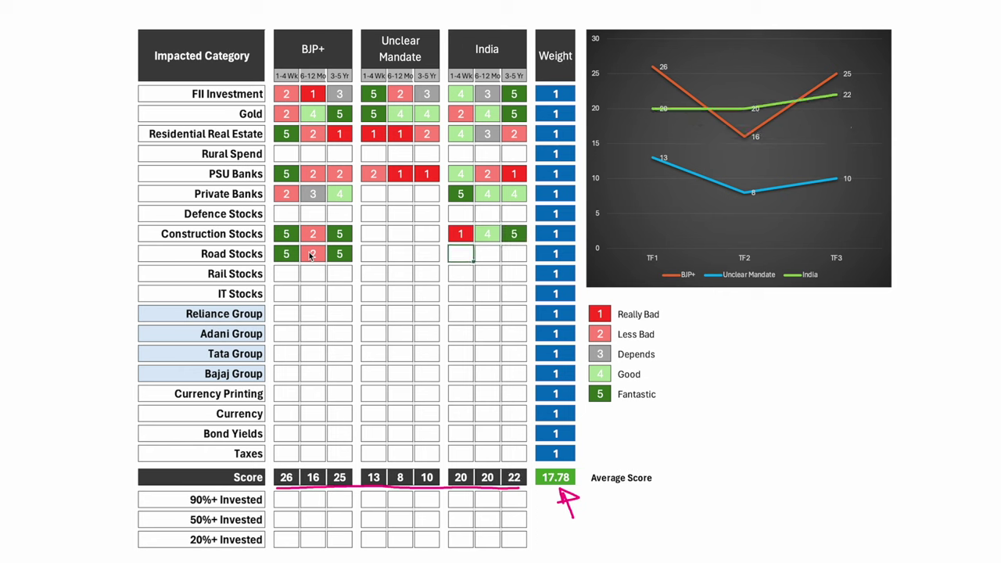
key("Tab")
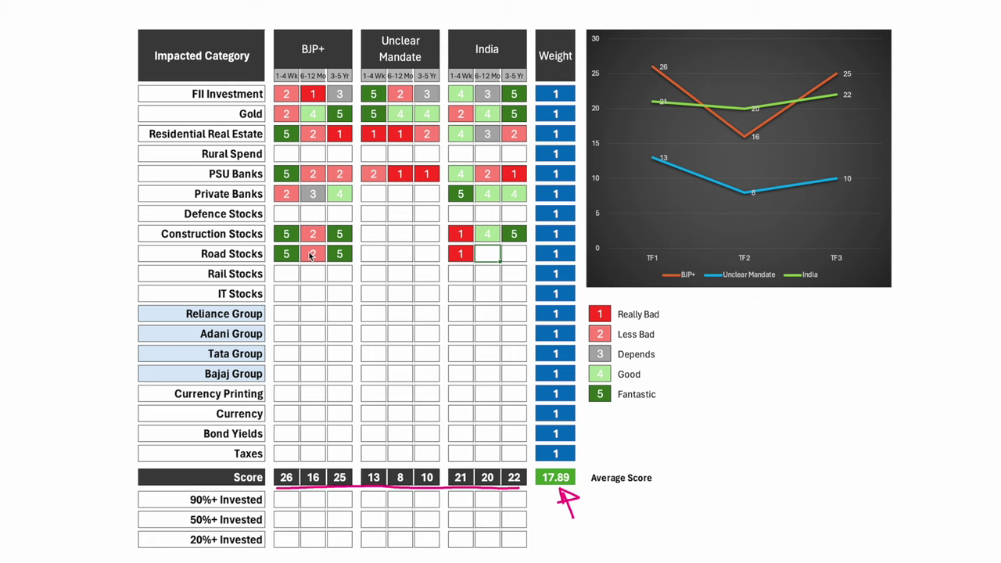
type("5")
key("Tab")
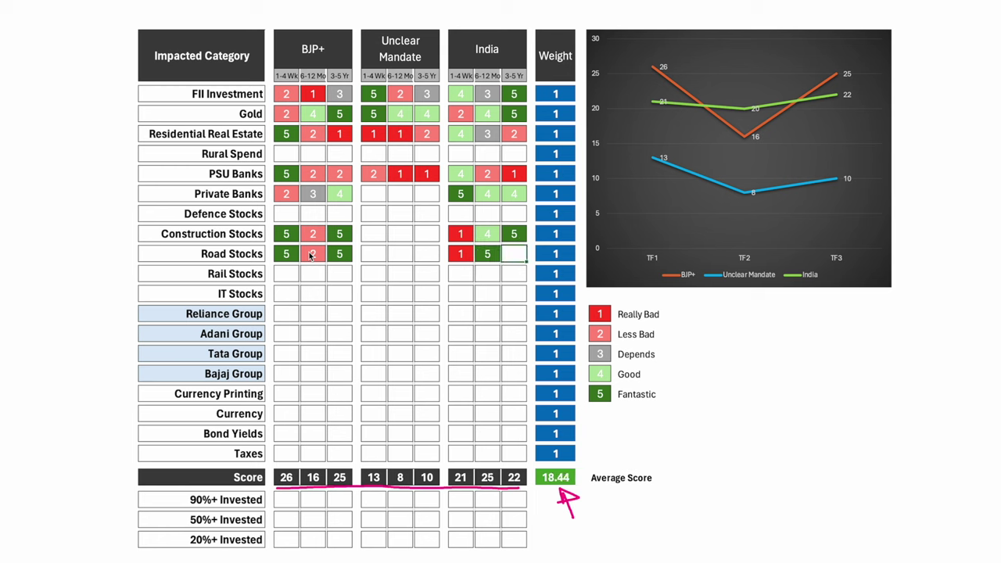
type("5")
key("Tab")
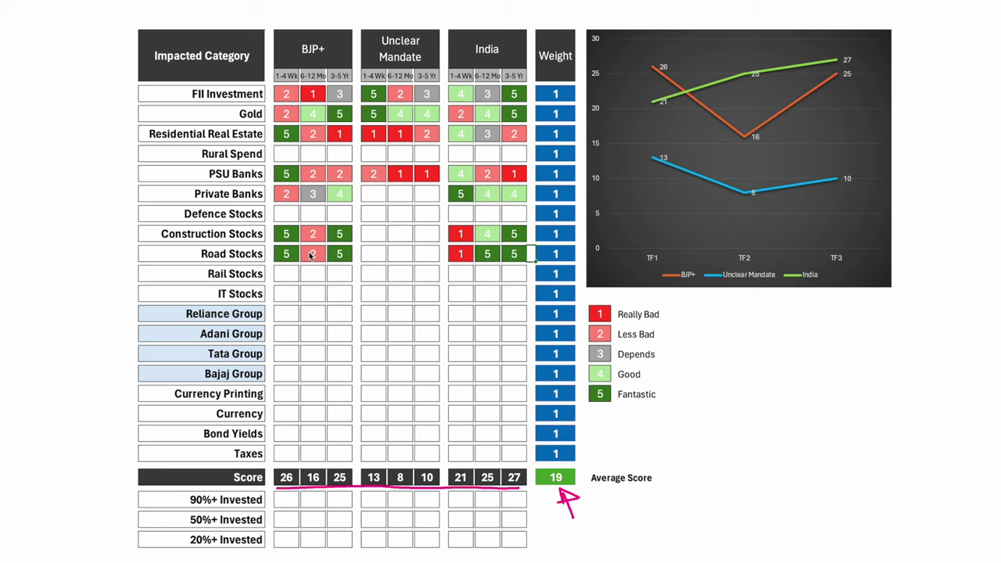
- Enter Rail Stocks India ratings of 5, 4 and 4
key("Return")
type("5")
key("Tab")
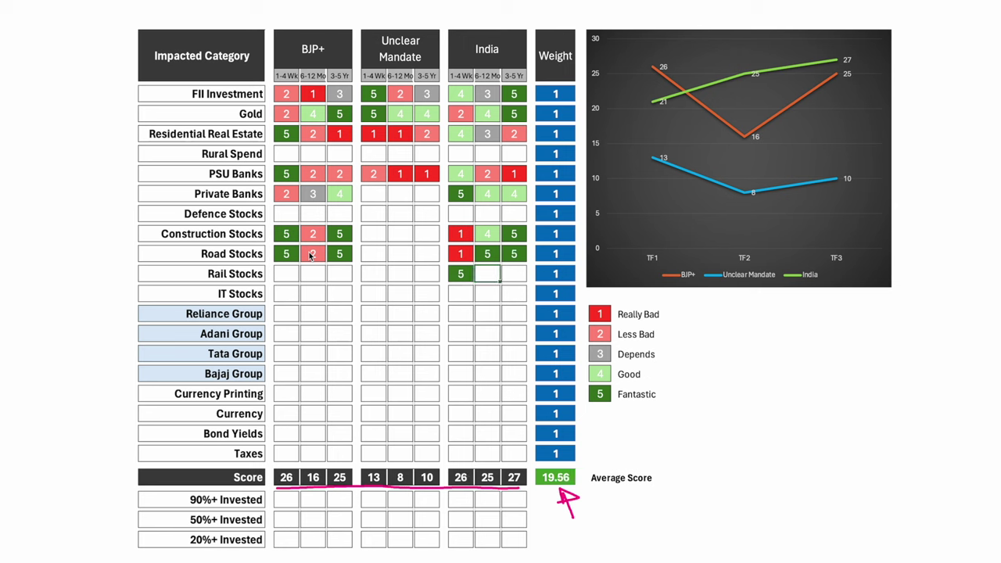
type("4")
key("Tab")
type("4")
key("Down")
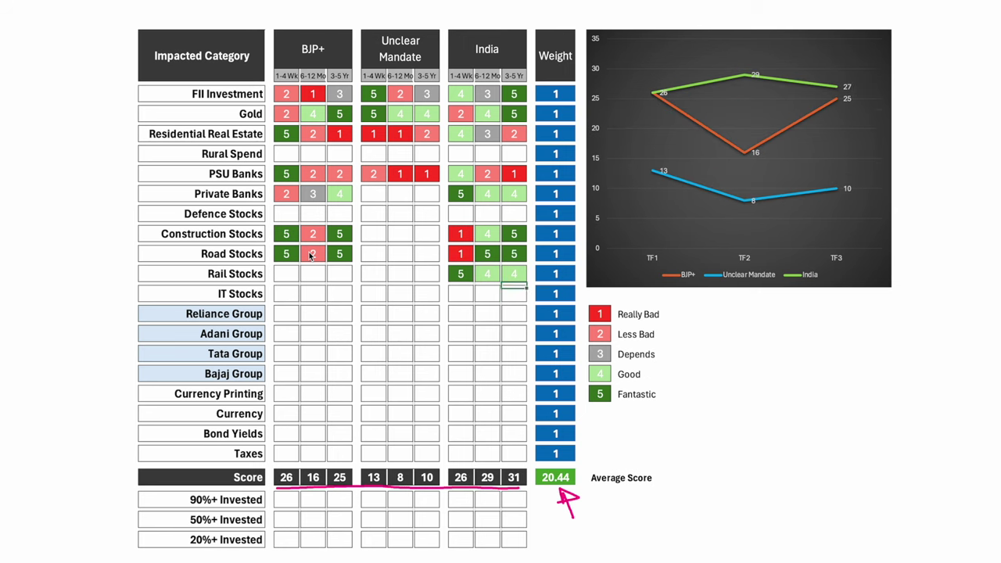
- Rate Rail Stocks BJP+ at 2 for 6-12 Mo and 5 for 3-5 Yr
key("Up")
key("Left")
key("Left")
key("Left")
key("Left")
key("Left")
key("Left")
key("Left")
key("Left")
key("Left")
key("Left")
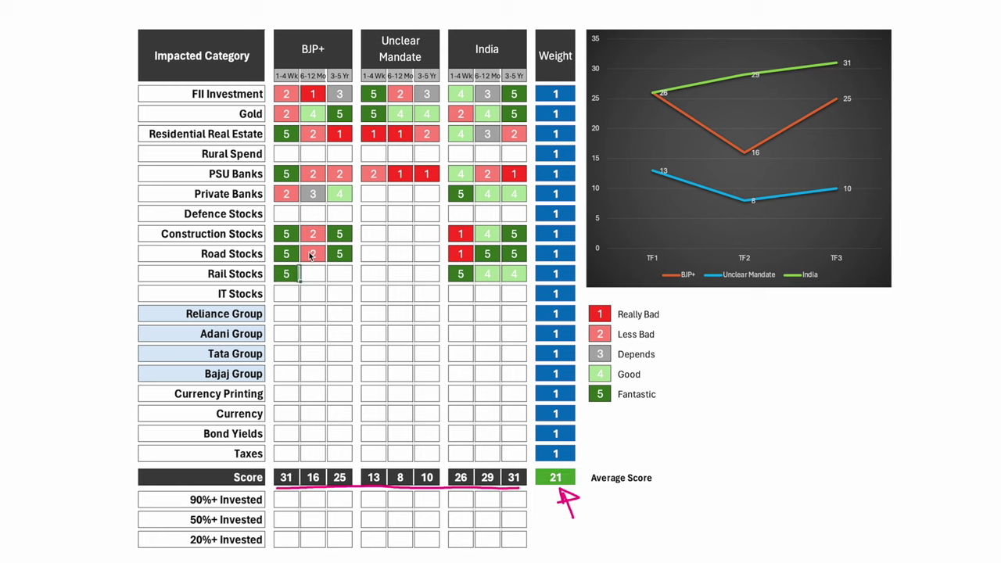
type("2")
key("Tab")
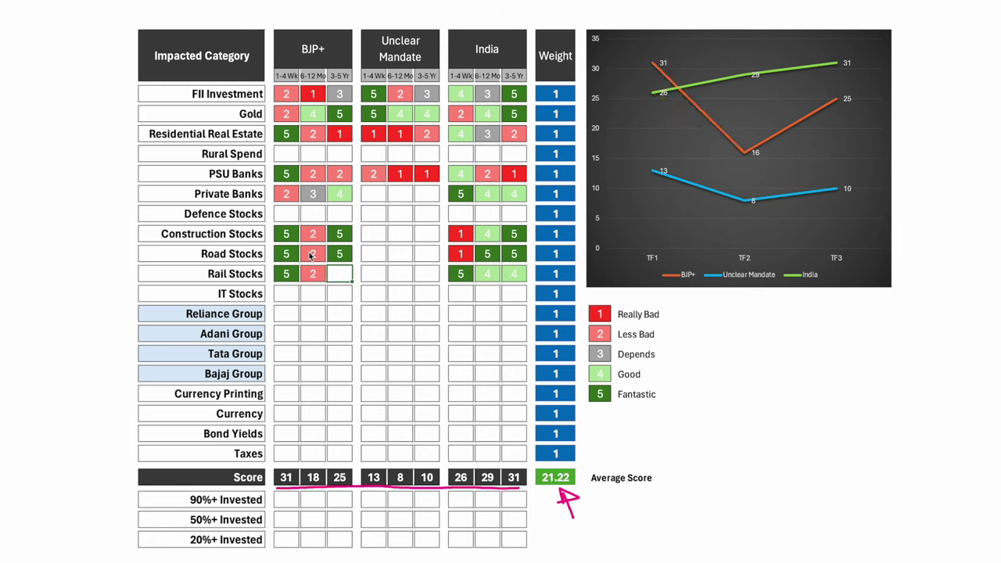
type("5")
key("Return")
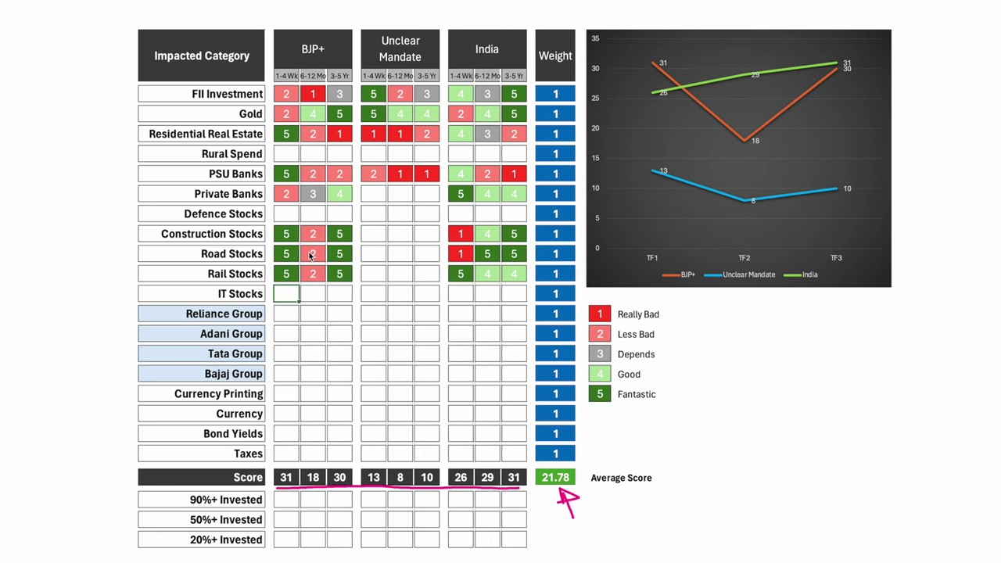
- Rate IT Stocks BJP+ at 1, 2 and 4, and its India cells at 4
type("1")
key("Tab")
type("2")
key("Tab")
type("4")
key("Tab")
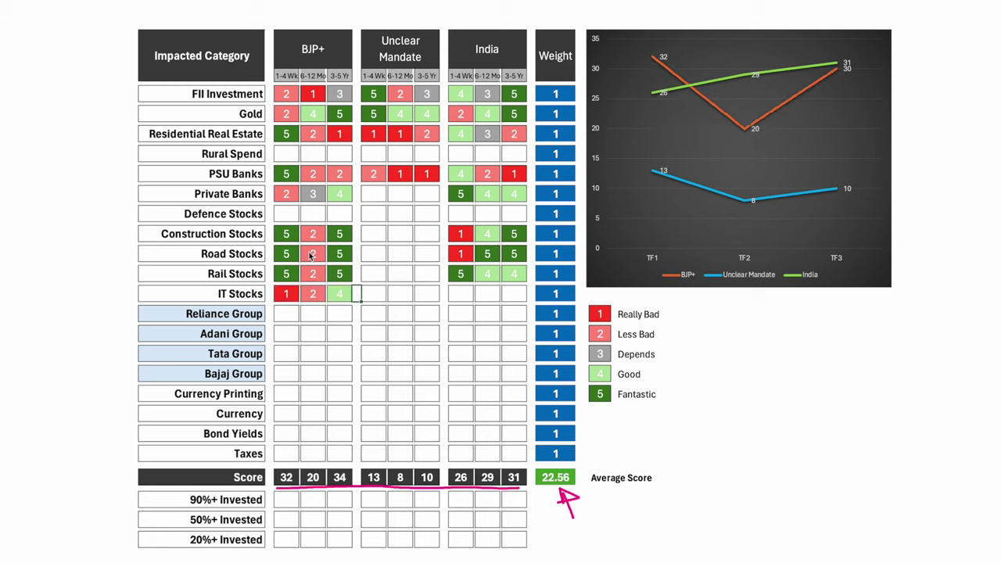
key("Tab")
key("Tab")
key("Tab")
key("Tab")
key("Tab")
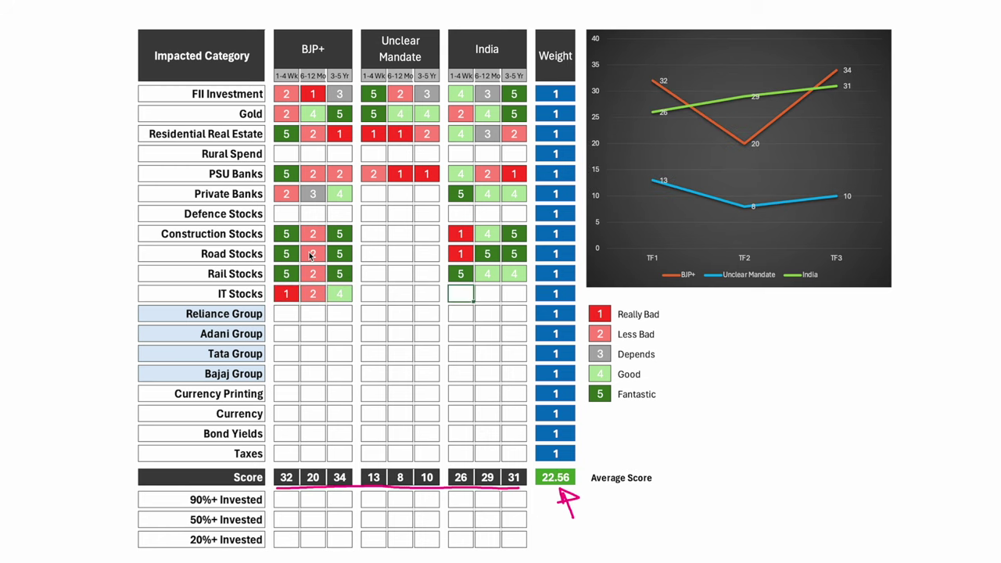
type("4")
key("Tab")
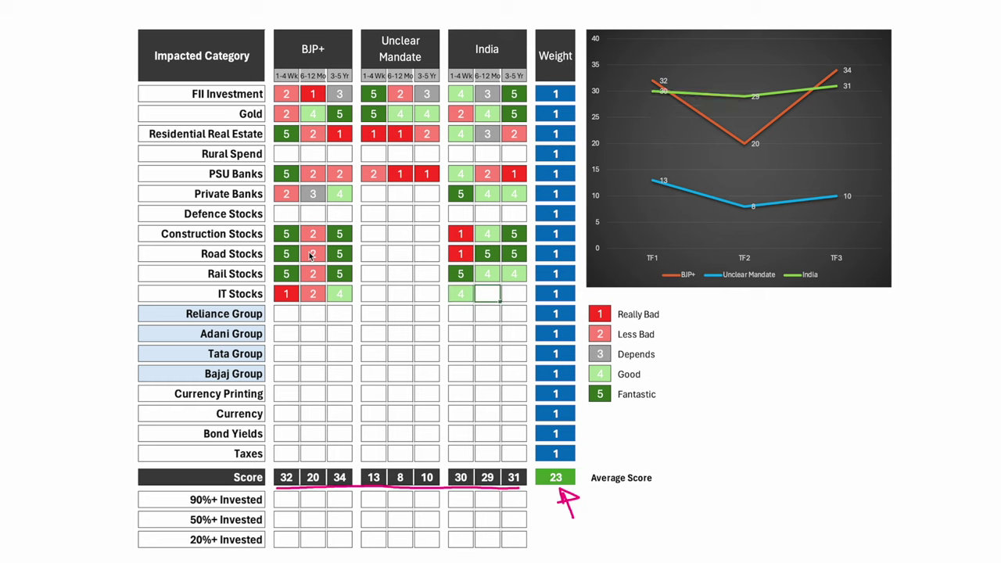
type("4")
key("Tab")
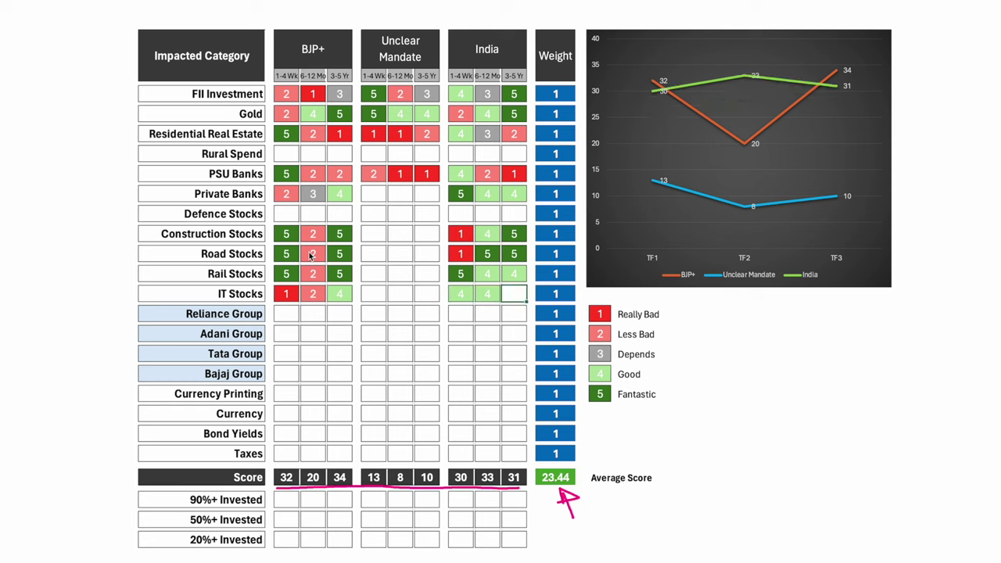
type("5")
key("Return")
key("Down")
key("Down")
key("Down")
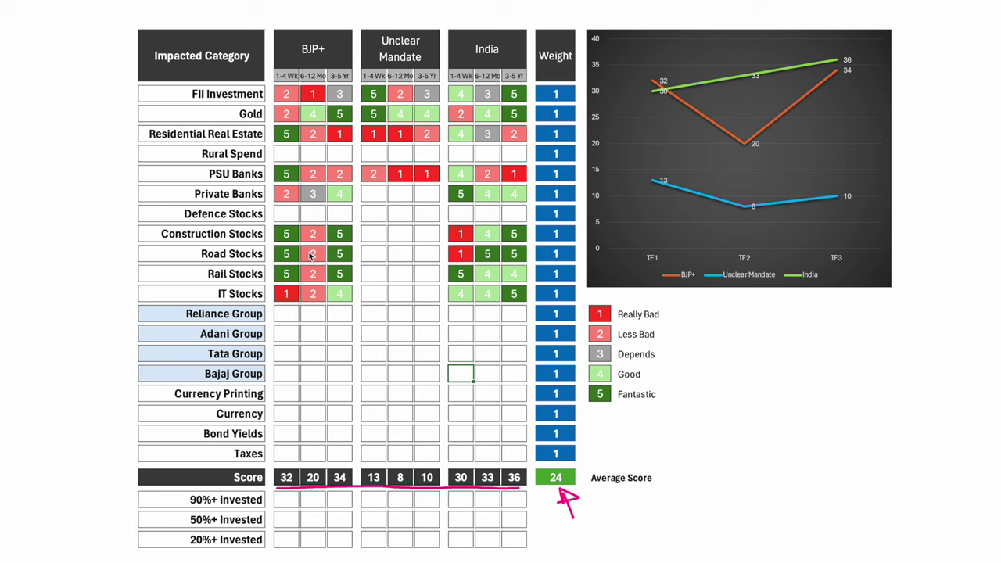
- Give Bajaj Group a 5 in all three India columns
type("5")
key("Tab")
type("5")
key("Tab")
type("5")
key("Return")
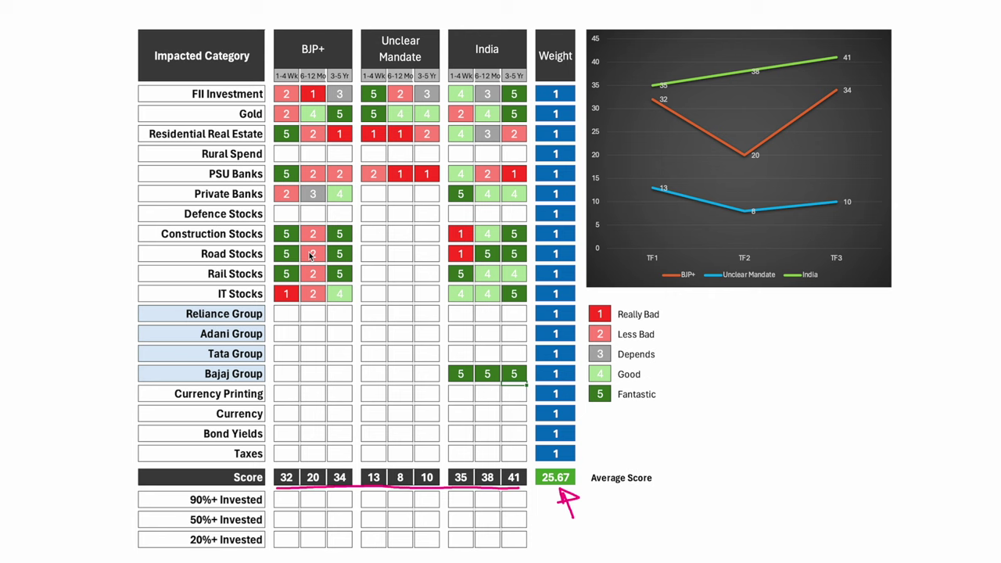
- Rate Adani Group BJP+ at 5 for 1-4 Wk and 4 for 6-12 Mo
key("Up")
key("Left")
key("Left")
key("Left")
key("Left")
key("Left")
key("Left")
key("Left")
key("Left")
key("Up")
type("5")
key("Tab")
type("4")
key("Tab")
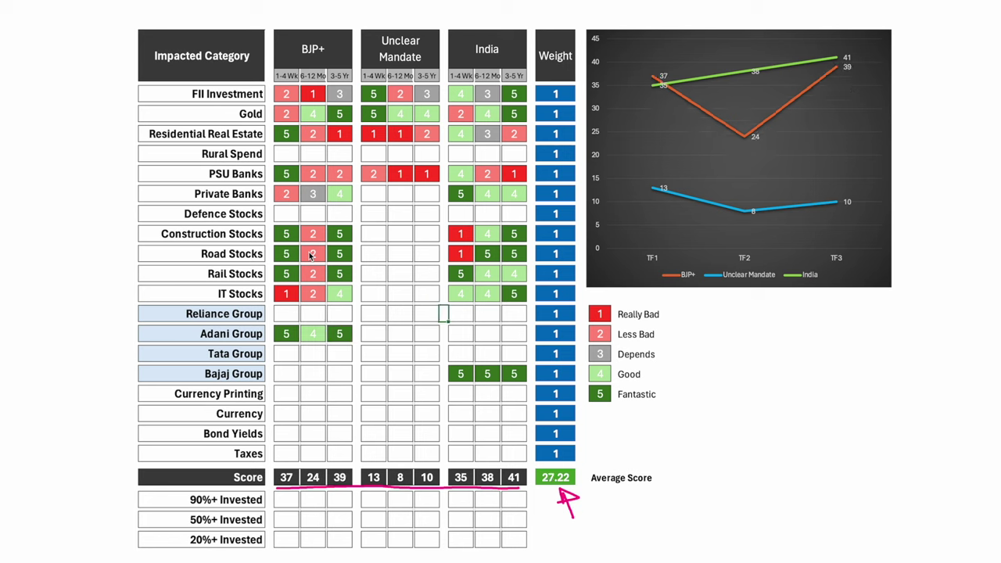
- Give Reliance Group a 4 in each India column
type("4")
key("Tab")
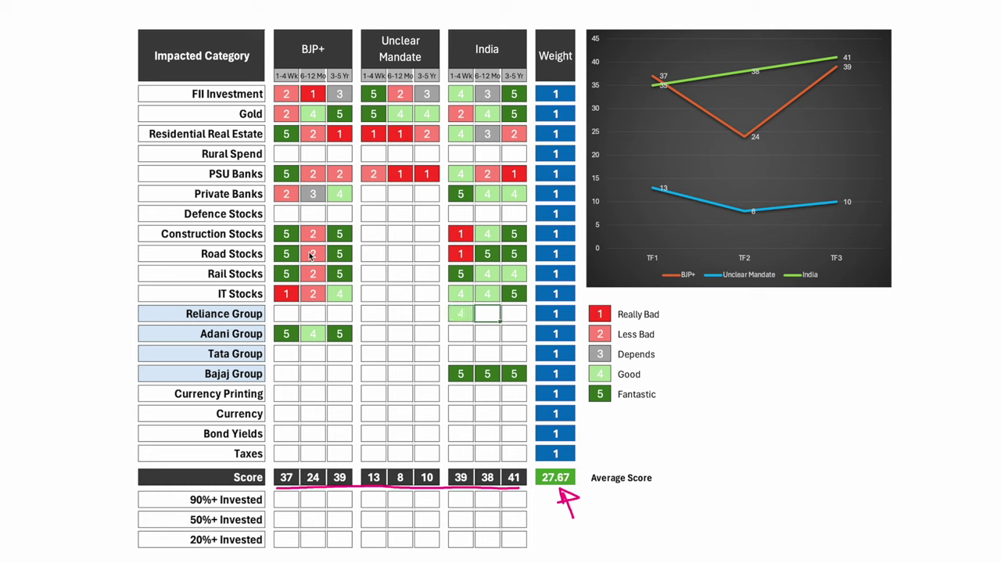
type("4")
key("Tab")
type("4")
key("Left")
key("Left")
key("Left")
key("Left")
key("Left")
key("Left")
key("Left")
key("Left")
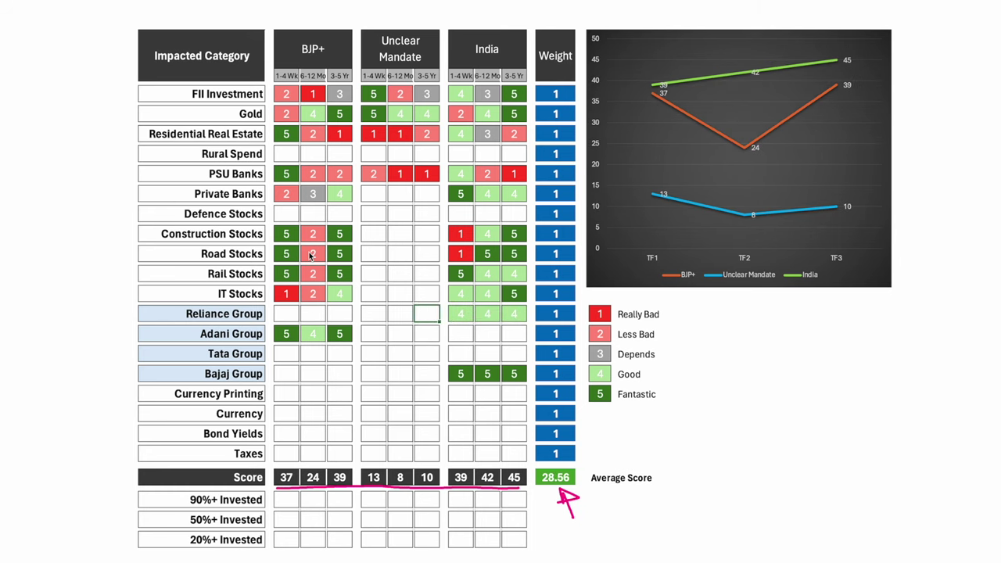
- Enter Reliance Group's BJP+ ratings of 5, 2 and 5
type("5")
key("Tab")
type("2")
key("Tab")
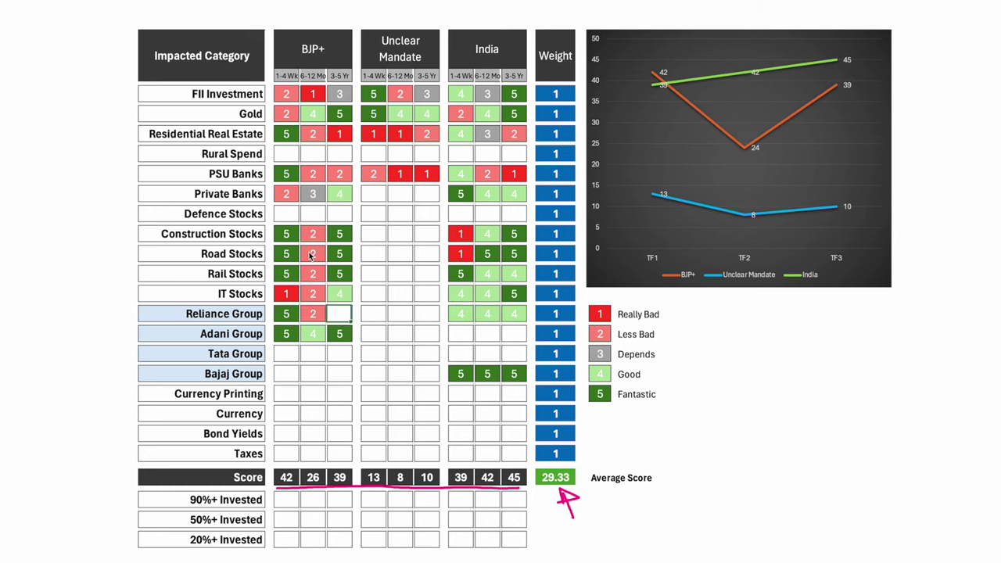
type("5")
key("Tab")
key("shift+Tab")
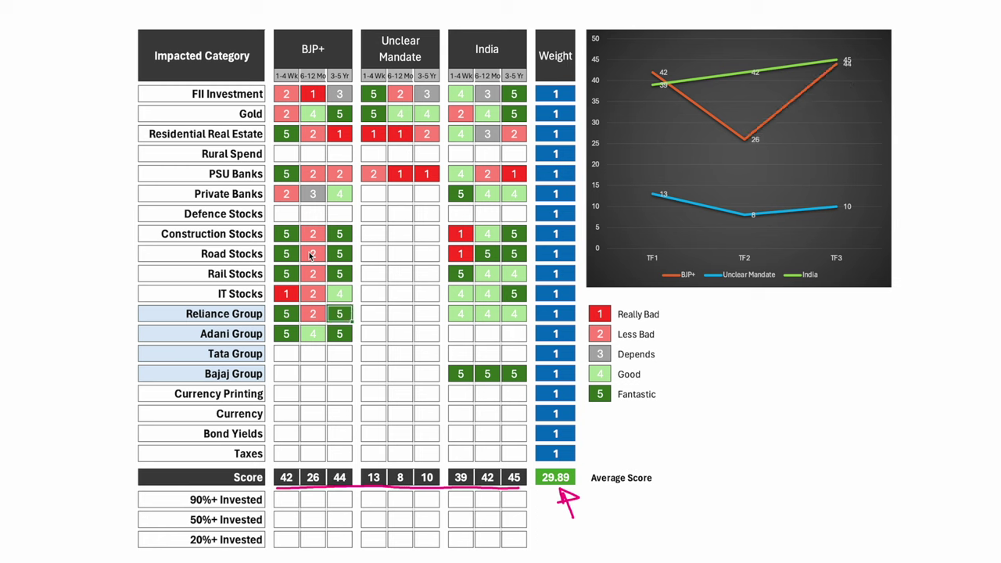
key("shift+Tab")
key("Tab")
- Rate Adani Group's Unclear Mandate cells 1, 1 and 2
key("Tab")
key("Down")
type("1")
key("Tab")
type("1")
key("Tab")
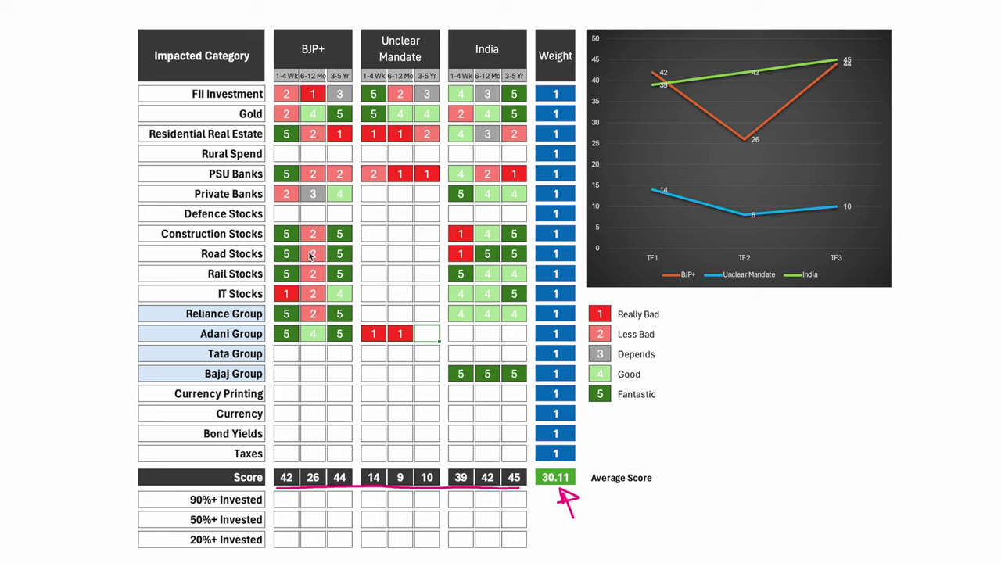
type("2")
key("Down")
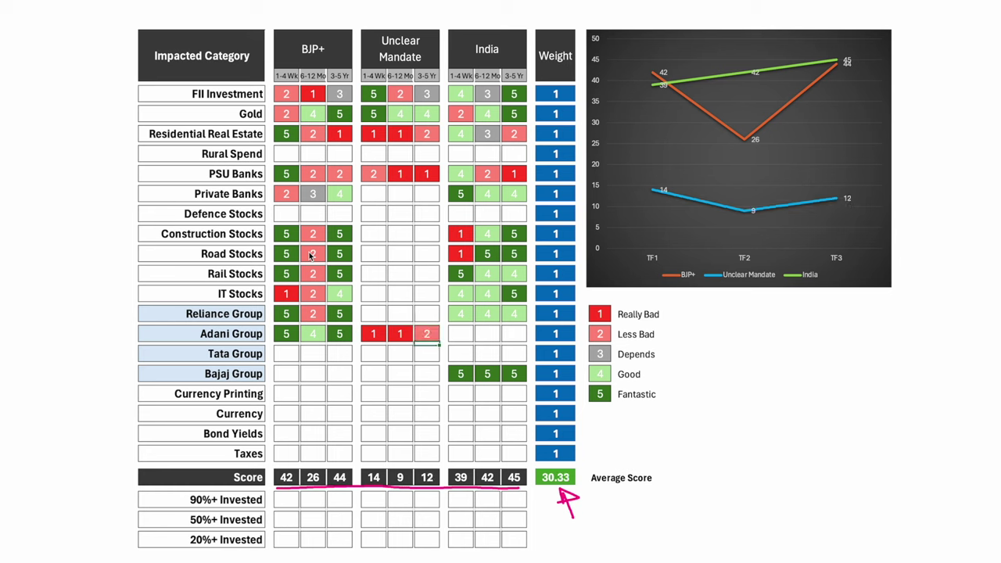
- Give Tata Group a 4 in all three BJP+ columns
key("Left")
key("Left")
key("Left")
key("Left")
key("Left")
key("Left")
type("4")
key("Tab")
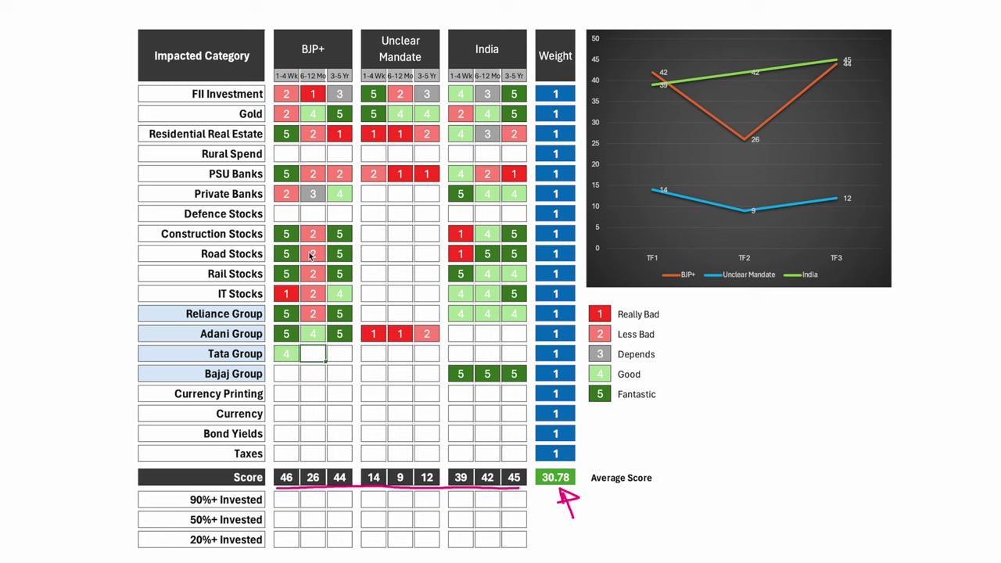
type("4")
key("Tab")
type("4")
key("Tab")
- Fill Tata Group's Unclear Mandate and India columns with 4s
type("4")
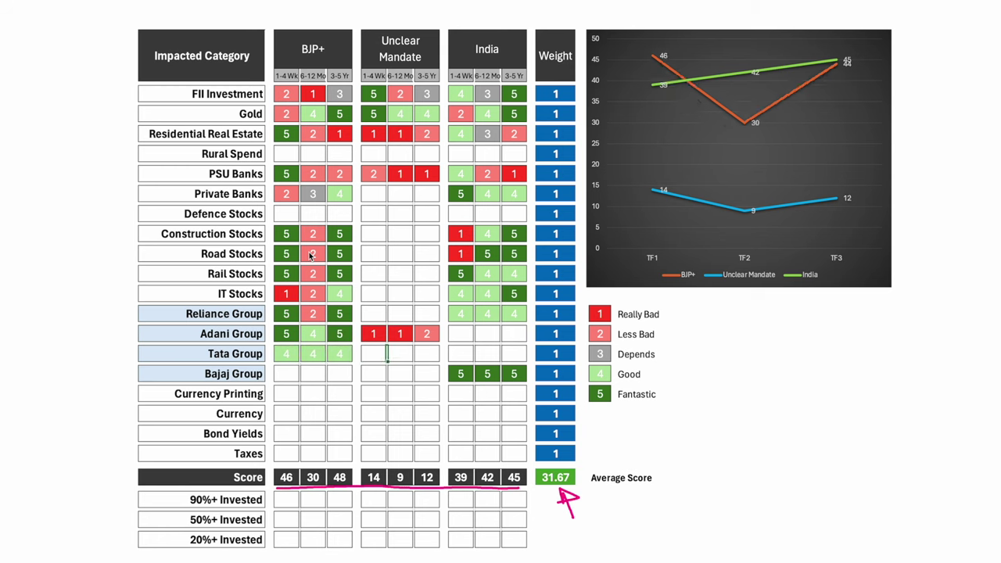
key("Tab")
type("4")
key("Tab")
type("4")
key("Tab")
type("4")
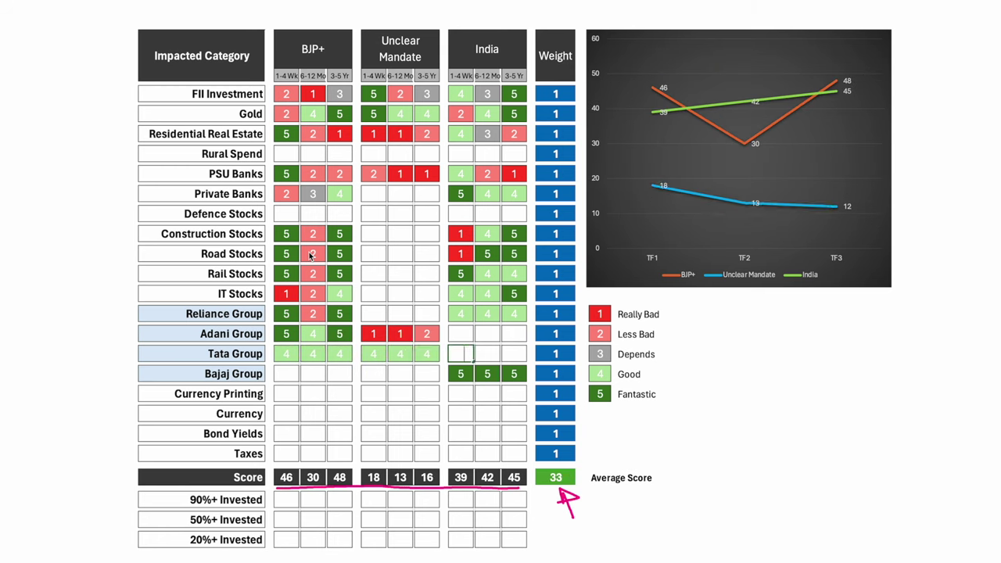
key("Tab")
type("4")
key("Tab")
type("4")
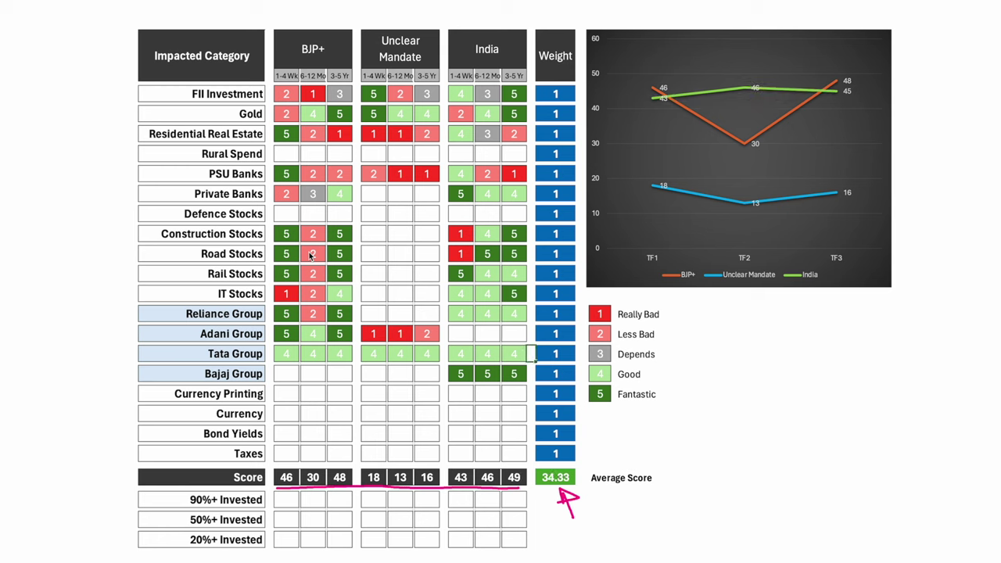
key("Down")
- Rate Bajaj Group BJP+ at 2, 2 and 3
key("Left")
key("Left")
key("Left")
key("Left")
key("Left")
key("Left")
key("Left")
key("Left")
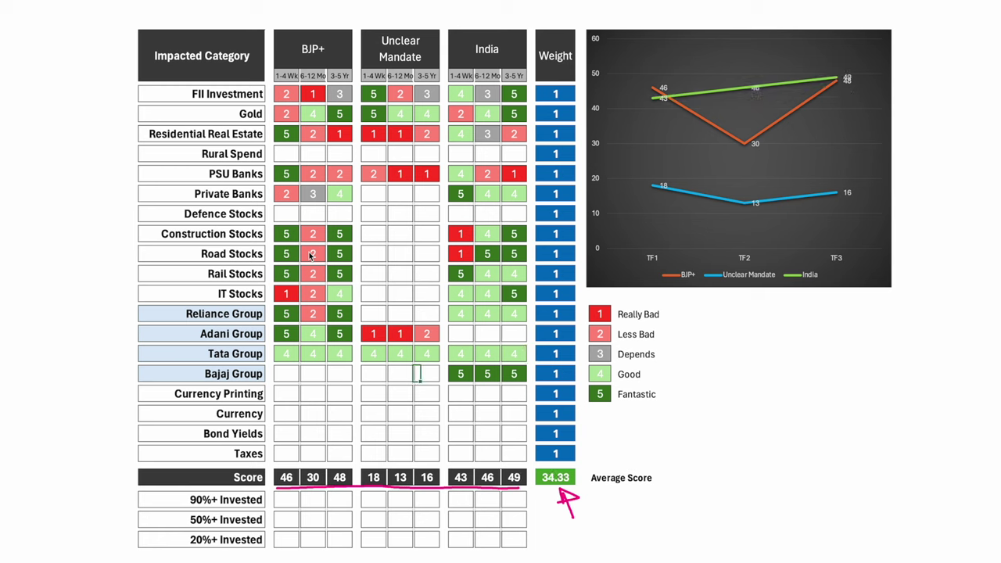
type("2")
key("Tab")
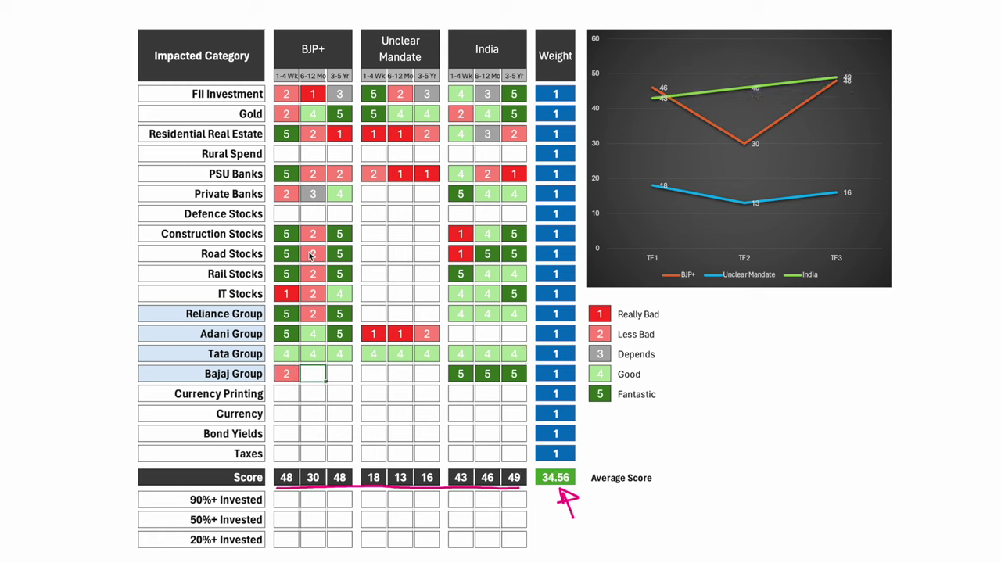
type("2")
key("Tab")
type("3")
key("Return")
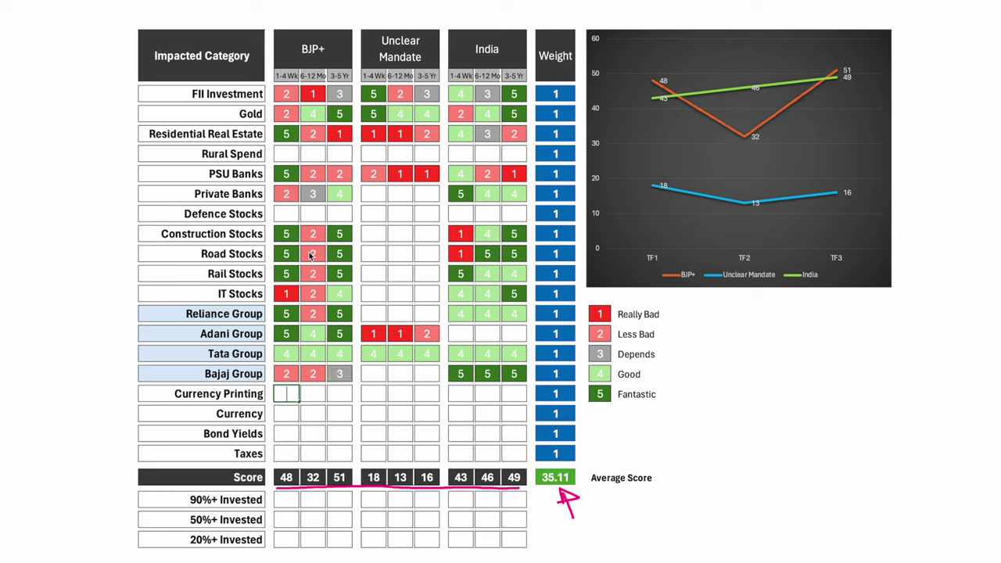
- Rate Currency Printing for BJP+ as 1, 1 and 2 across the three timeframes
type("1")
key("Tab")
type("1")
key("Tab")
type("2")
key("Down")
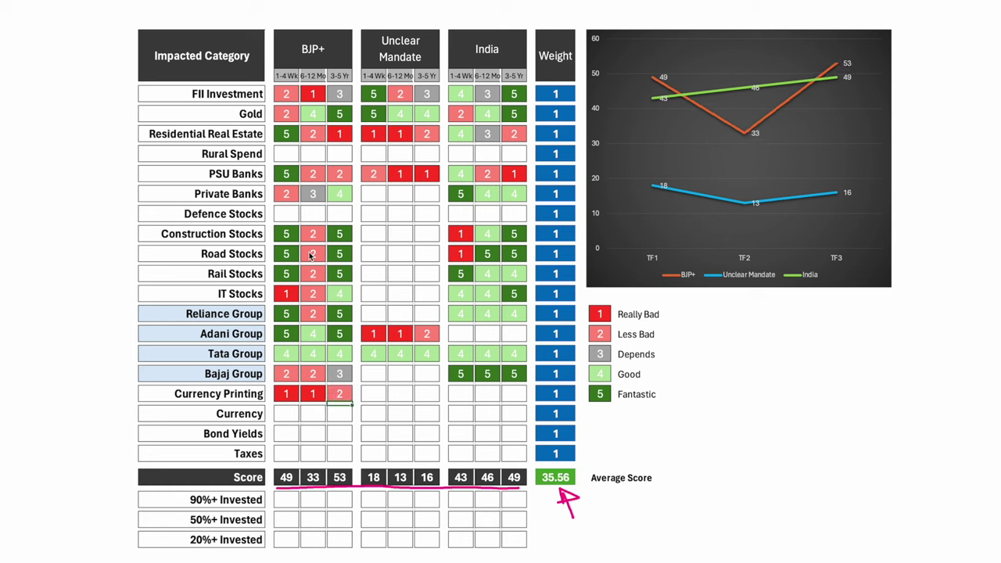
key("Up")
- Rate Currency Printing 3, 2, 1 for Unclear Mandate and 3, 1, 1 for India
key("Right")
key("Right")
type("3")
key("Right")
type("2")
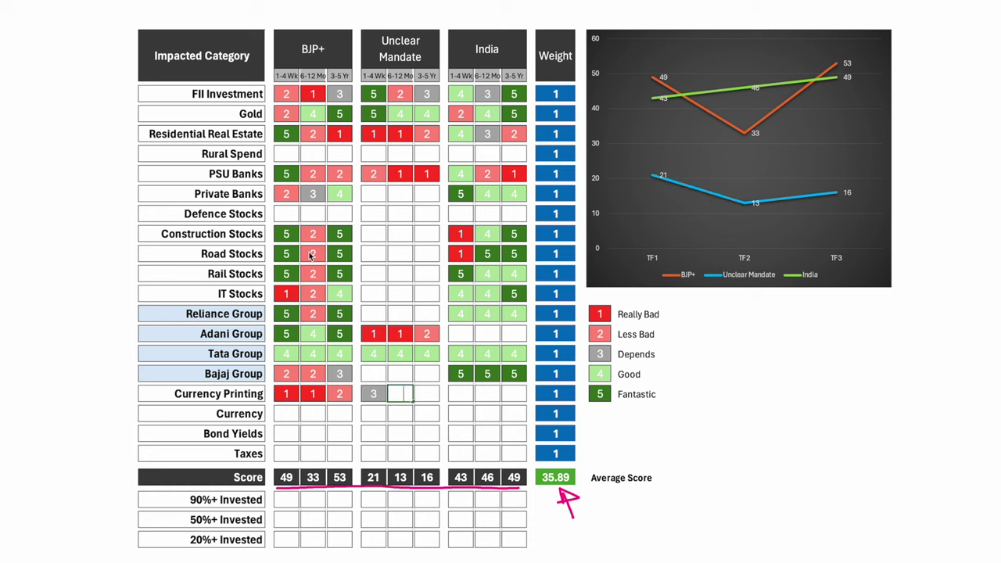
key("Right")
type("1")
key("Right")
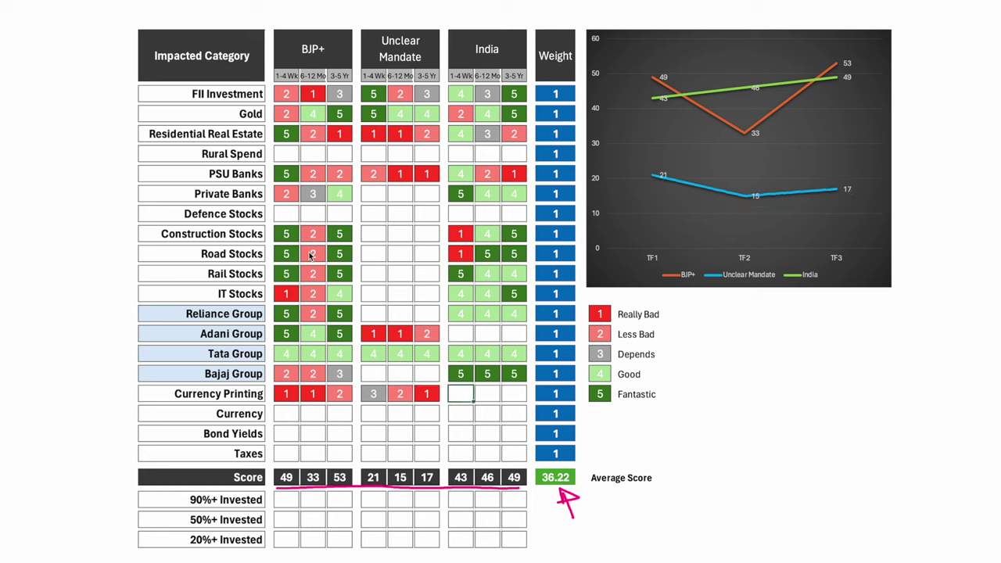
type("3")
key("Right")
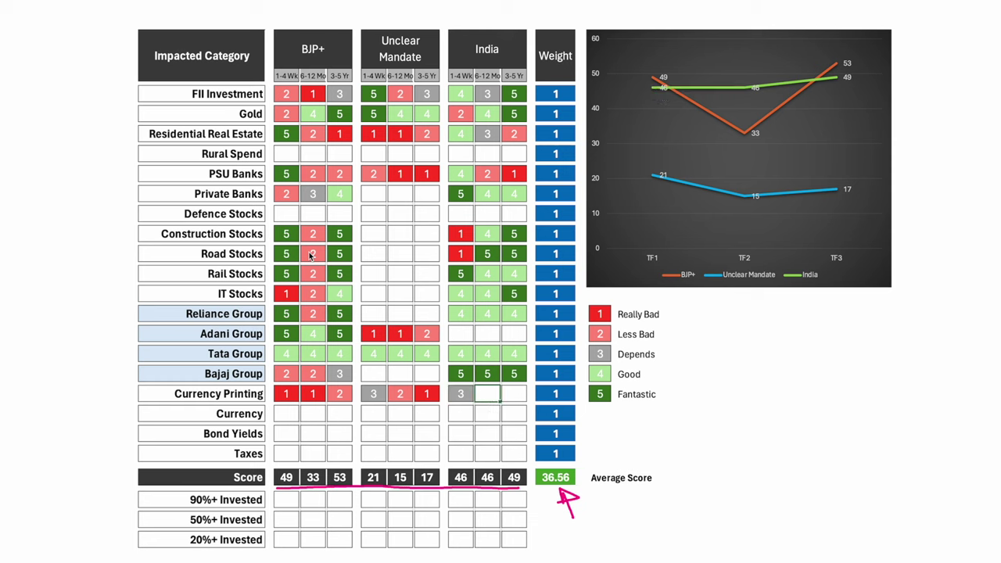
type("1")
key("Right")
type("1")
key("Return")
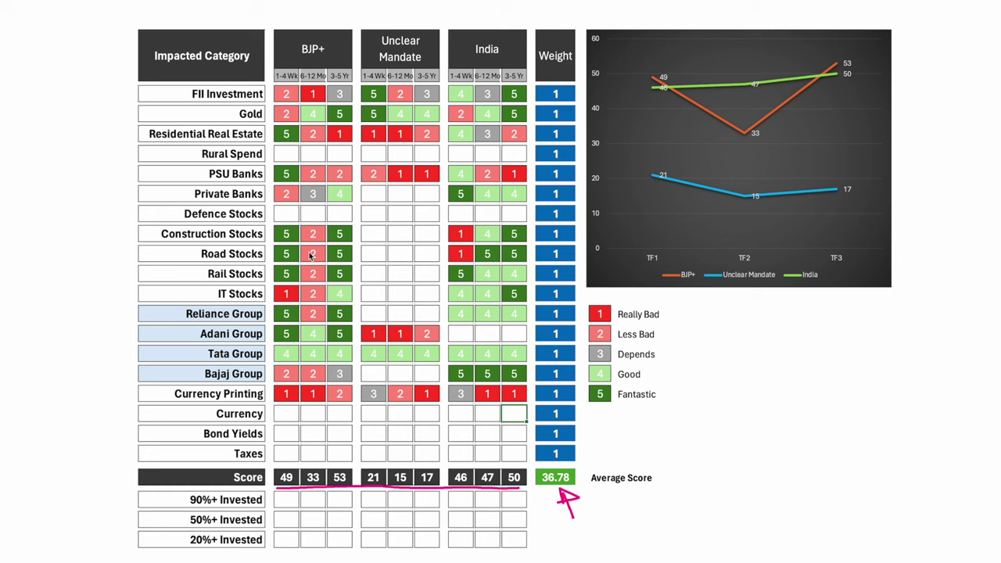
- Rate Taxes for BJP+ as 1, 2 and 4 across the three timeframes
key("Down")
key("Down")
key("Left")
key("Left")
key("Left")
key("Left")
key("Left")
key("Left")
key("Left")
key("Left")
key("Down")
type("1")
key("Tab")
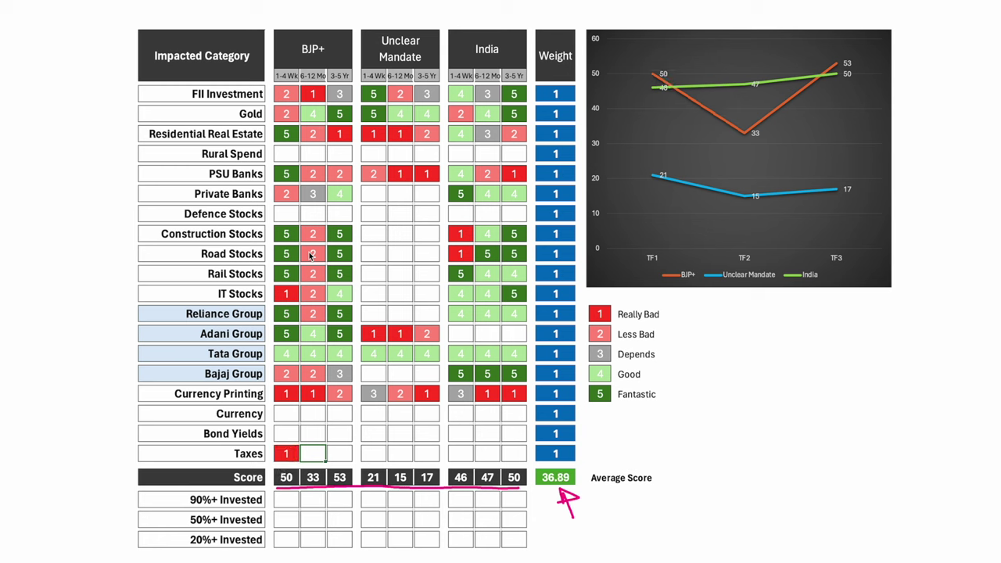
type("2")
key("Tab")
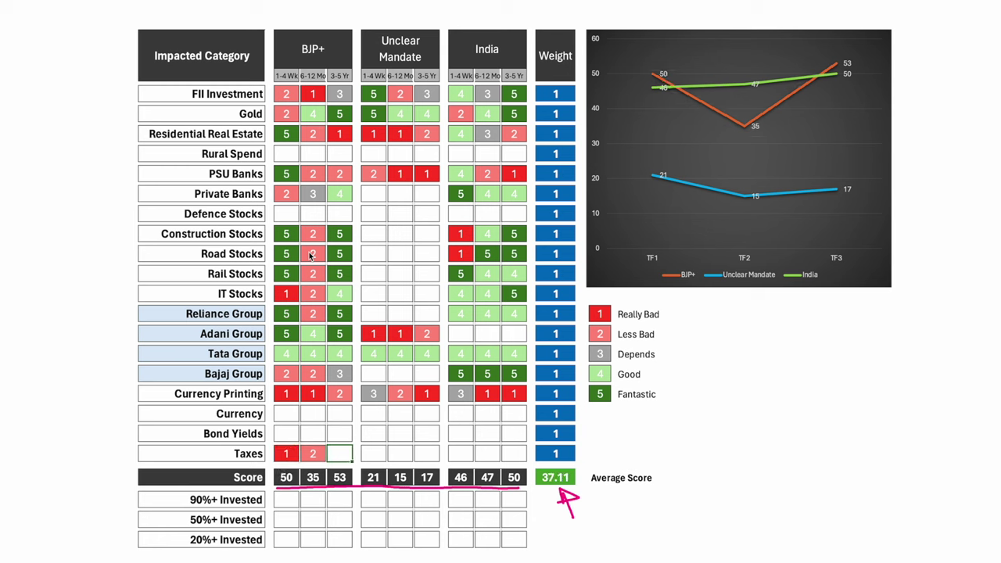
type("4")
key("Tab")
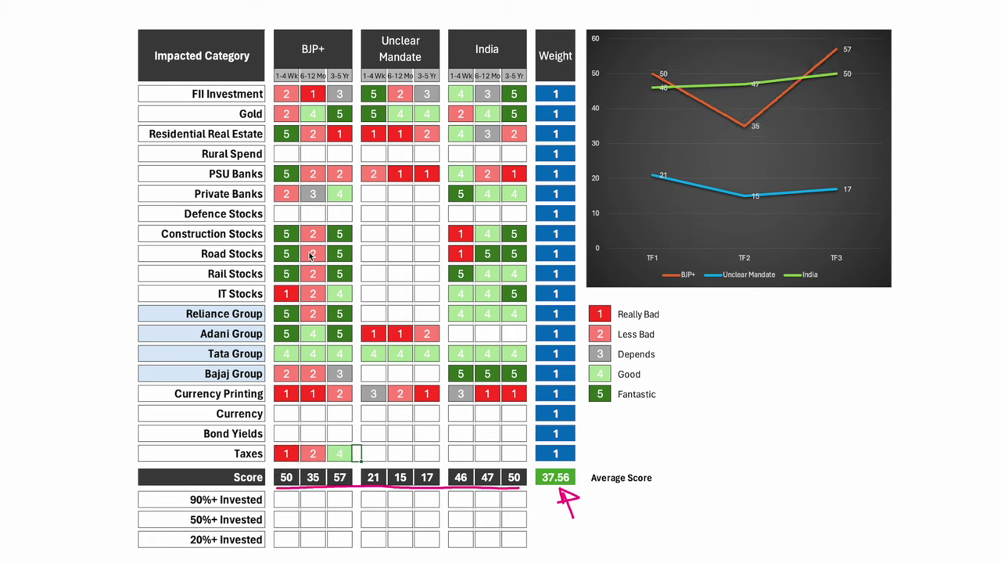
- Rate Taxes 5, 4, 2 for Unclear Mandate and 5, 2, 2 for India
key("Tab")
type("5")
key("Tab")
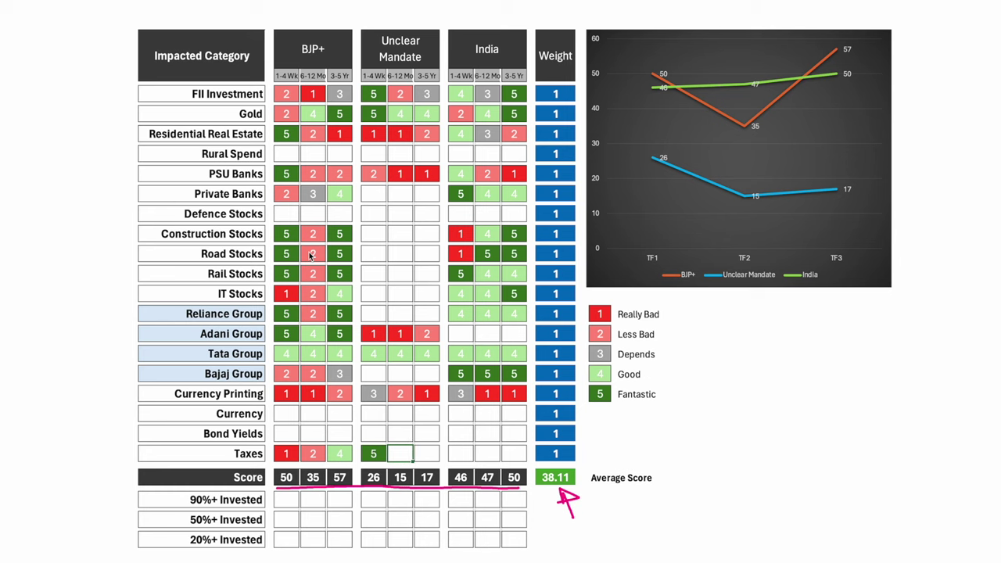
type("4")
key("Tab")
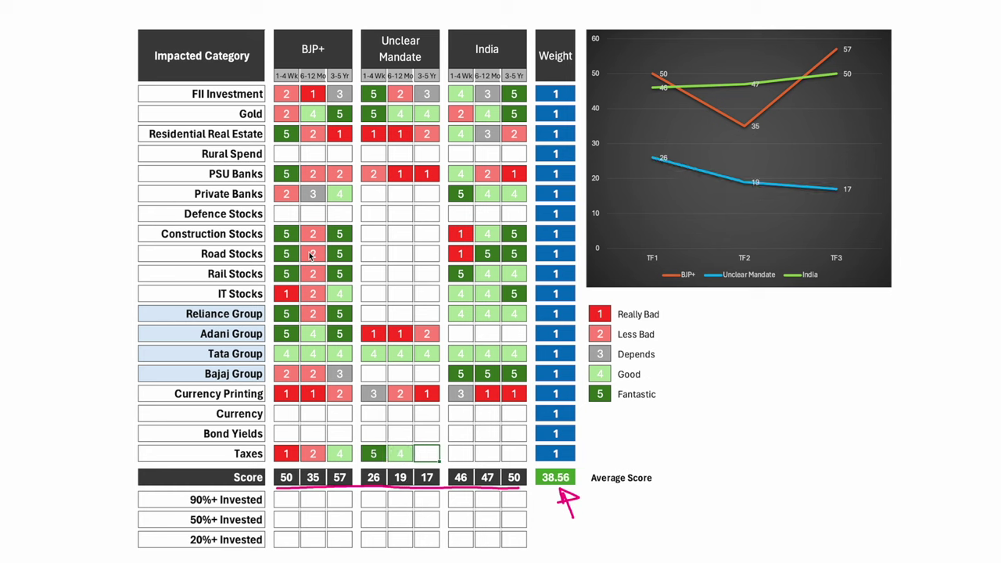
type("2")
key("Tab")
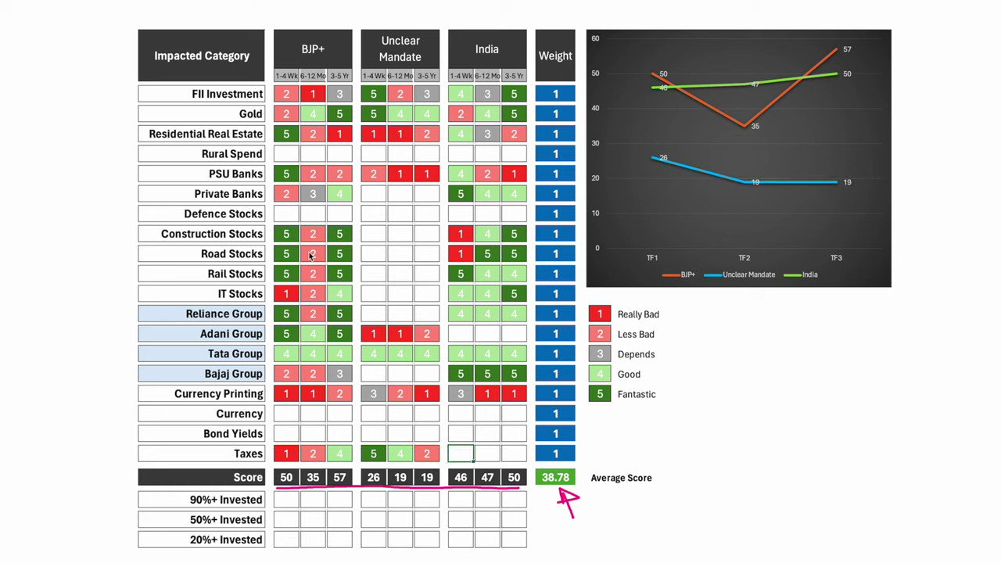
type("5")
key("Tab")
type("2")
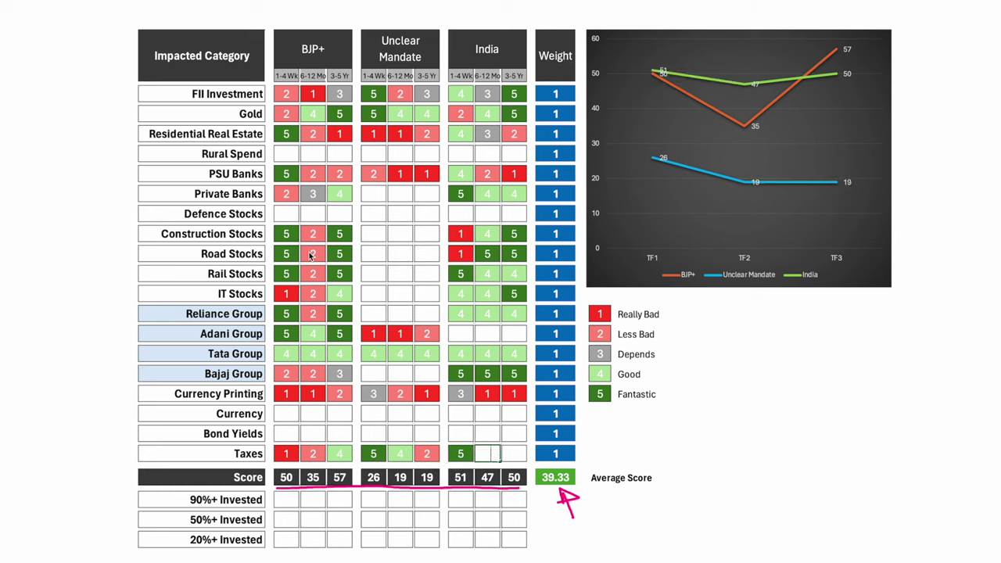
key("Tab")
type("2")
key("Tab")
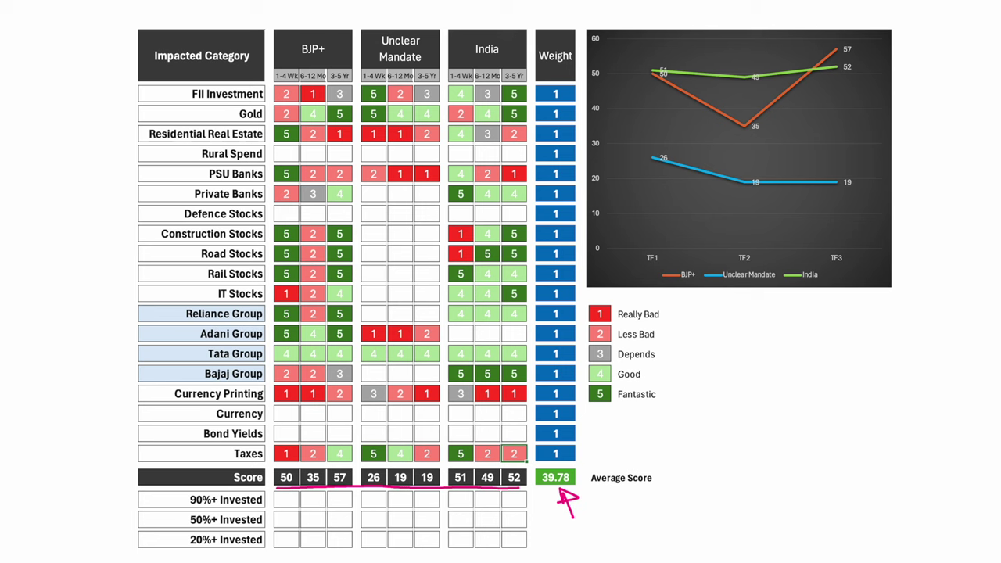
left_click(287, 93)
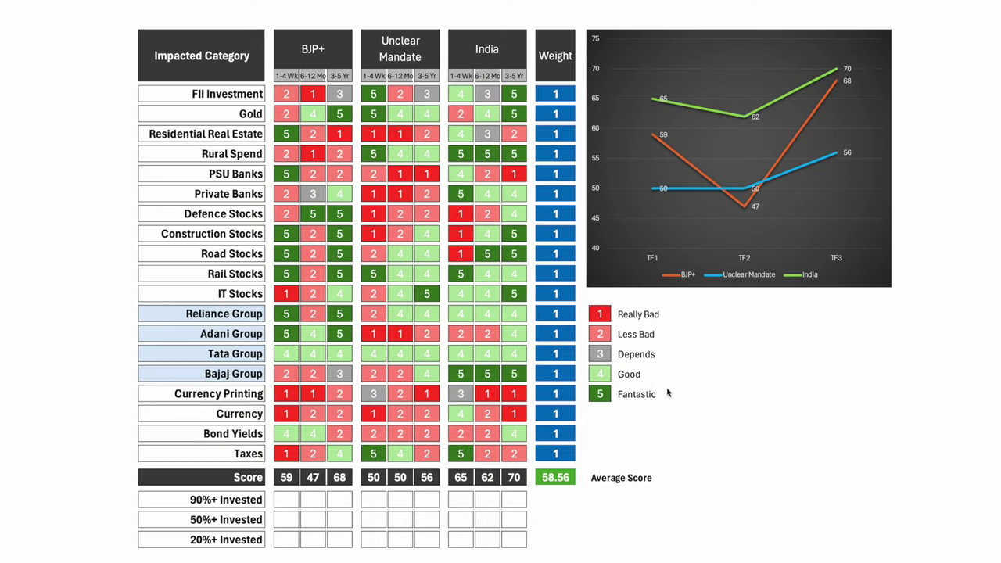
- Review the Score row: average 58.56, BJP+ 59/47/68, Unclear Mandate 50/50/56, India 65/62/70
left_click(565, 480)
left_click(288, 478)
left_click(306, 480)
left_click(342, 481)
left_click_drag(374, 478, 422, 479)
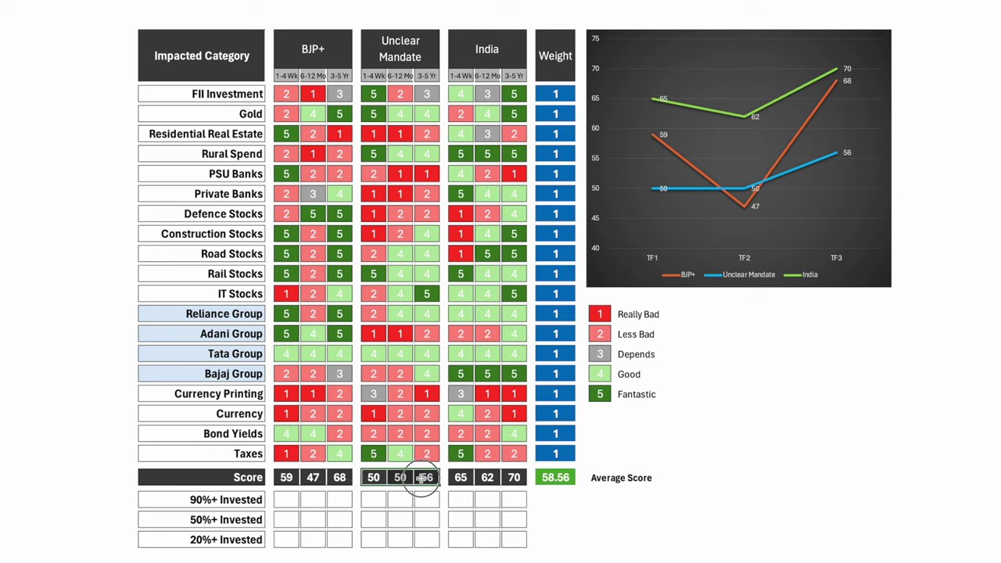
left_click(583, 521)
left_click_drag(460, 478, 513, 479)
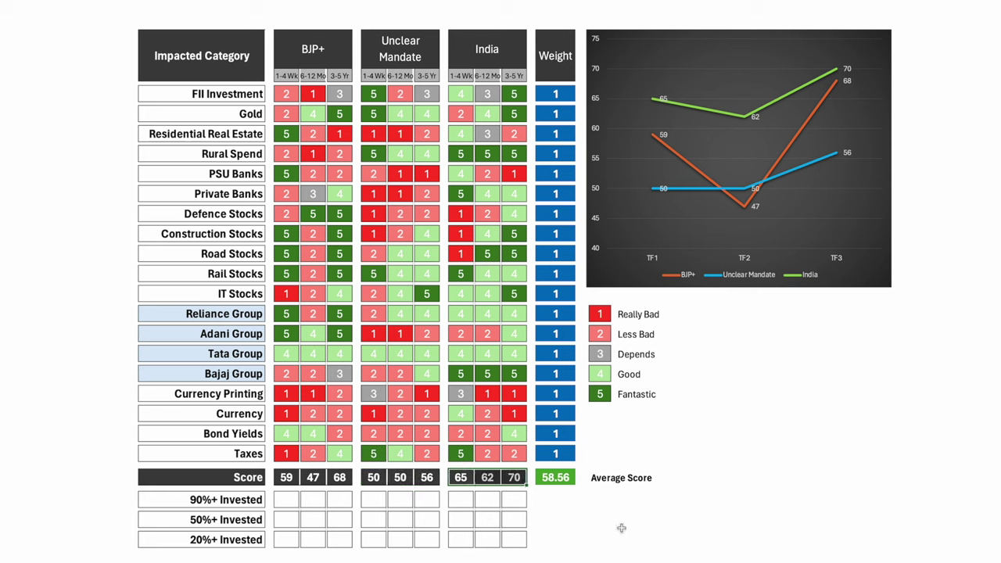
- Change the FII Investment weight to 5
left_click(555, 94)
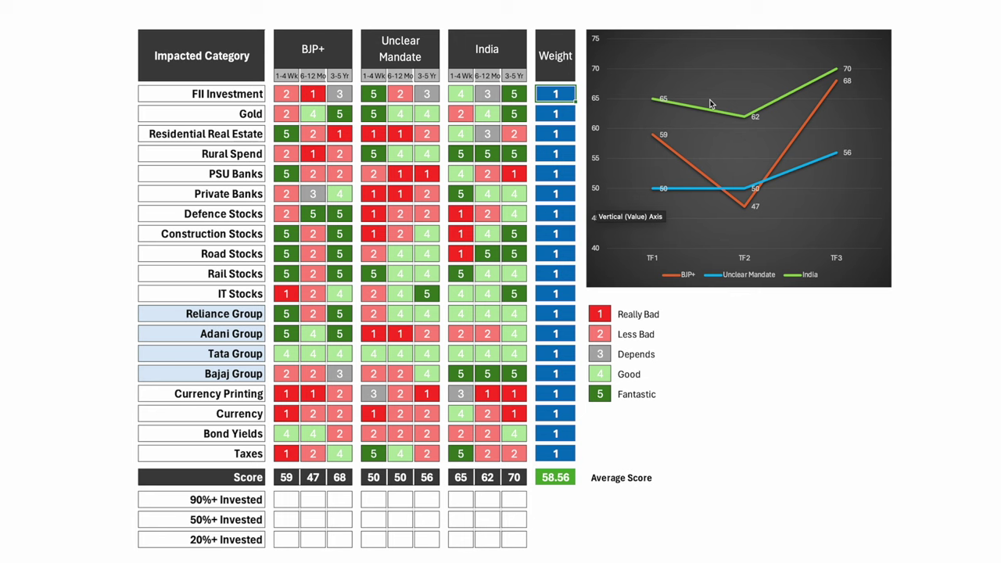
type("5")
key("Return")
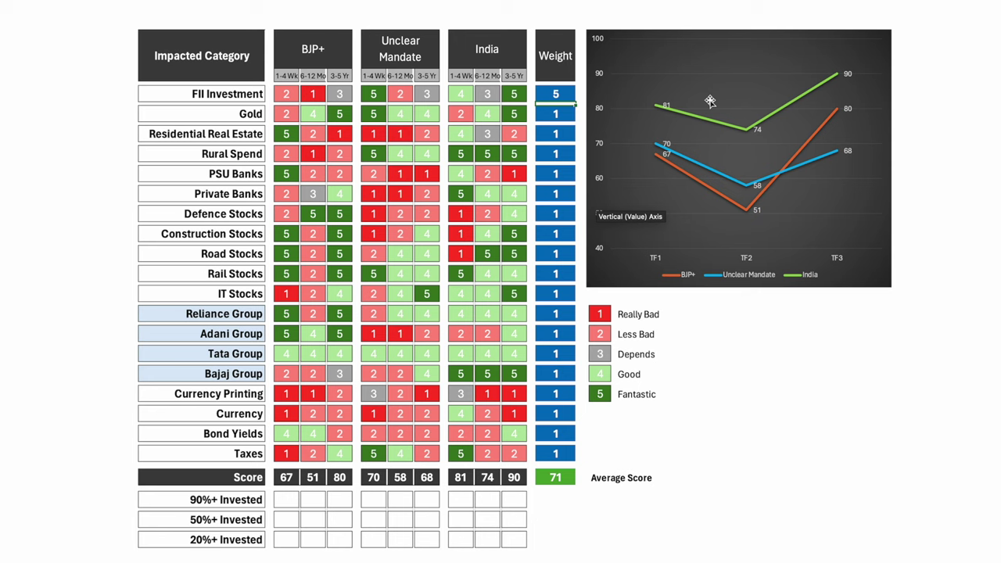
- Set the Road Stocks weight to 4, IT Stocks to 5 and Taxes to 5
key("Down")
key("Down")
key("Down")
key("Down")
key("Down")
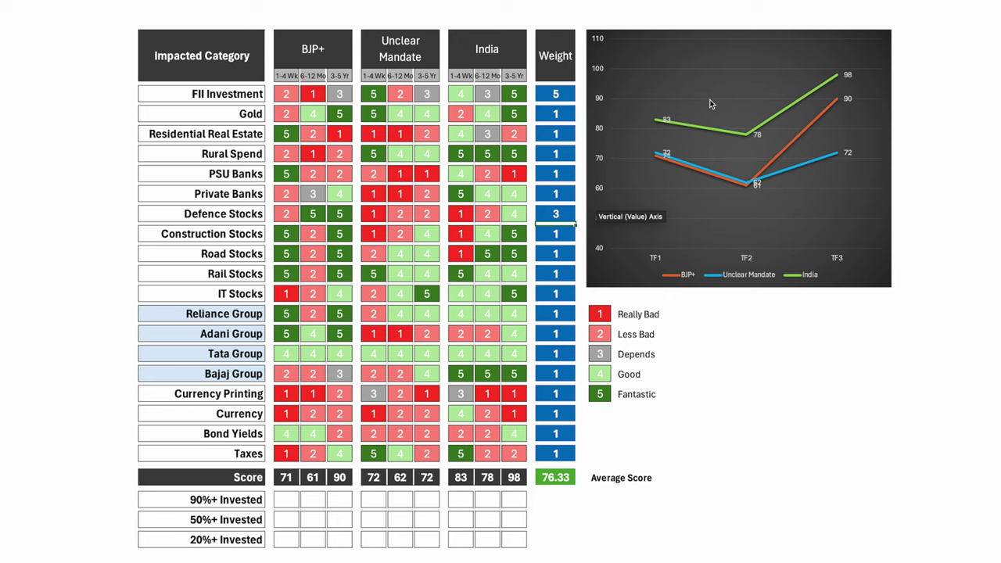
key("Down")
type("4")
key("Return")
key("Down")
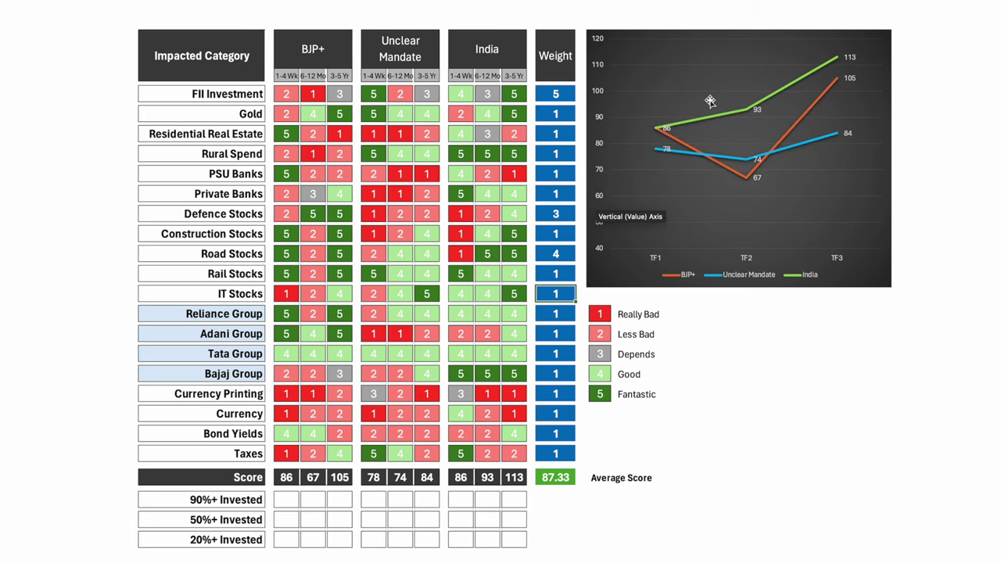
type("5")
key("Return")
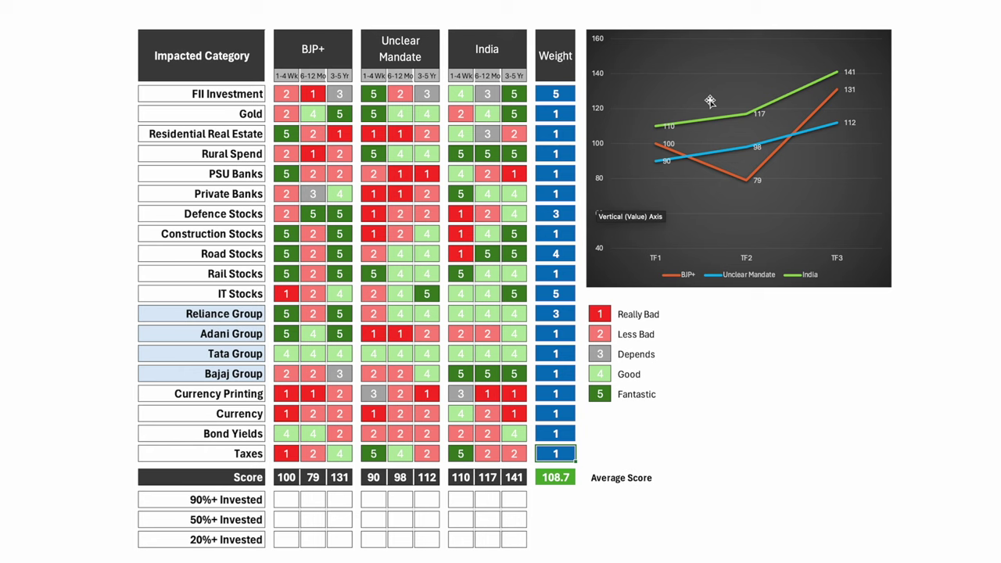
type("5")
key("Return")
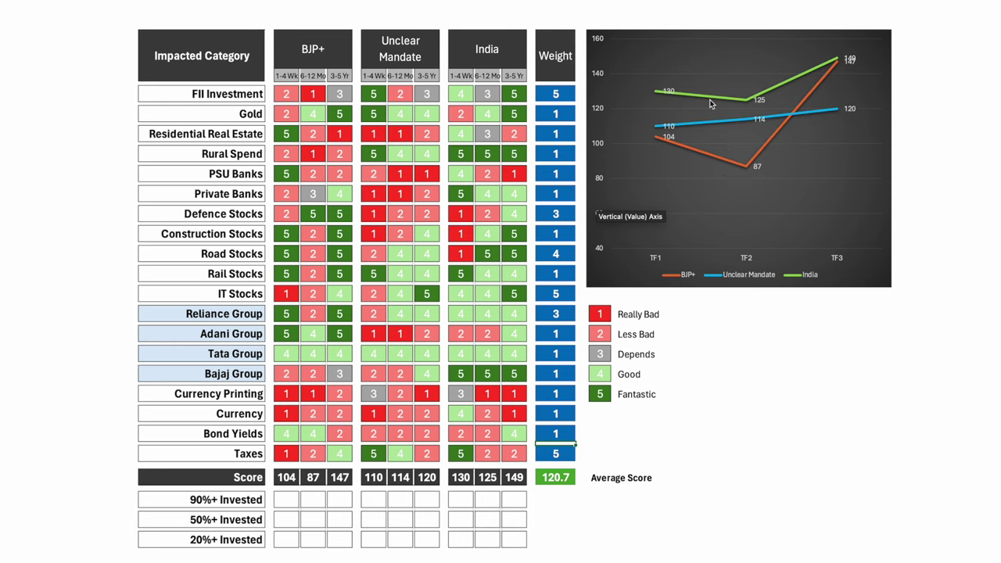
- Select the whole Weight column from FII Investment down to Taxes
key("Down")
key("Down")
left_click(557, 96)
left_click_drag(557, 97, 561, 452)
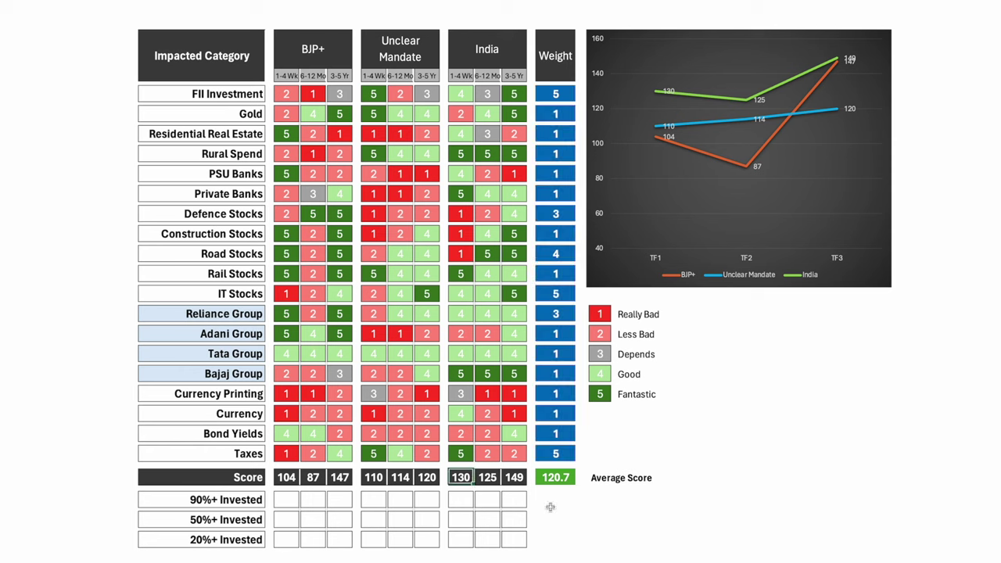
- Rate India's 1-4 Wk 90%+ Invested as 5 and 20%+ Invested as 2
key("Up")
key("Down")
type("5")
key("Return")
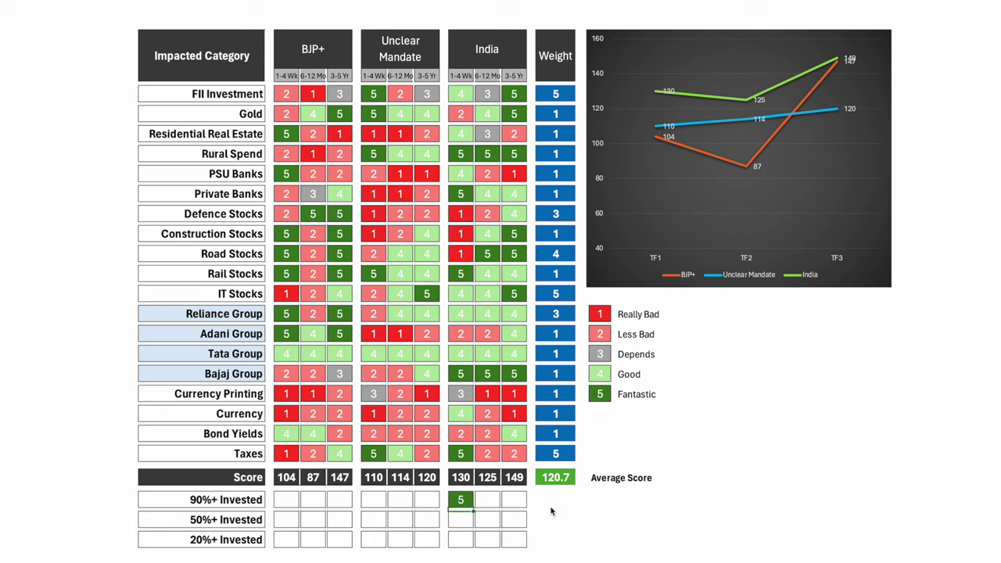
key("Up")
key("Down")
key("Down")
type("2")
key("Return")
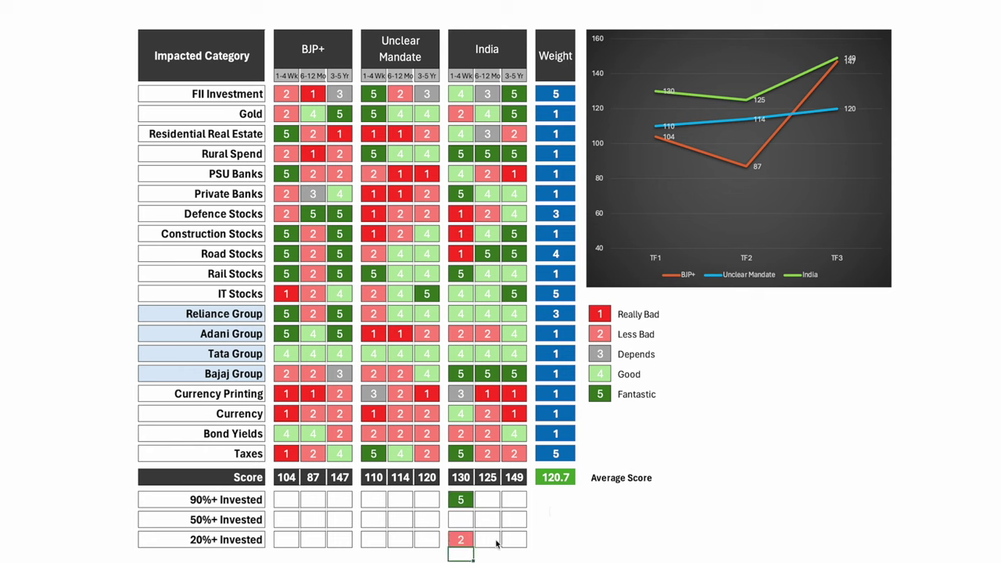
key("Up")
- Rate BJP+'s 1-4 Wk 90%+ Invested as 5 and 20%+ Invested as 2
key("ctrl+Left")
key("Up")
key("Up")
key("Up")
key("Down")
key("Down")
key("Up")
type("5")
key("Return")
key("Down")
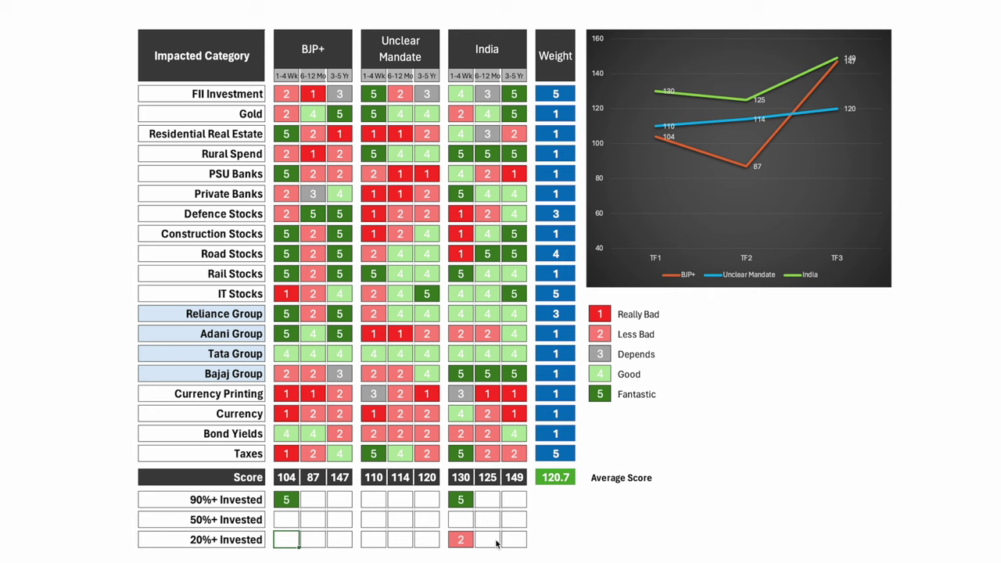
type("2")
key("Return")
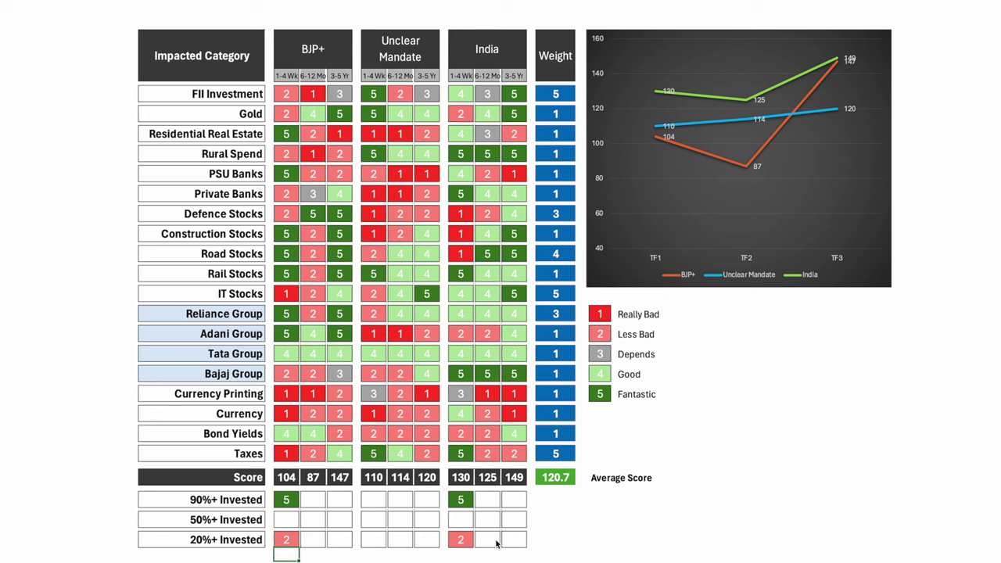
- Rate Unclear Mandate's 1-4 Wk 90%+, 20%+ and 50%+ Invested as 1, 5 and 2
key("Right")
key("Right")
key("Right")
key("Right")
key("Up")
key("Up")
key("Up")
type("1")
key("Return")
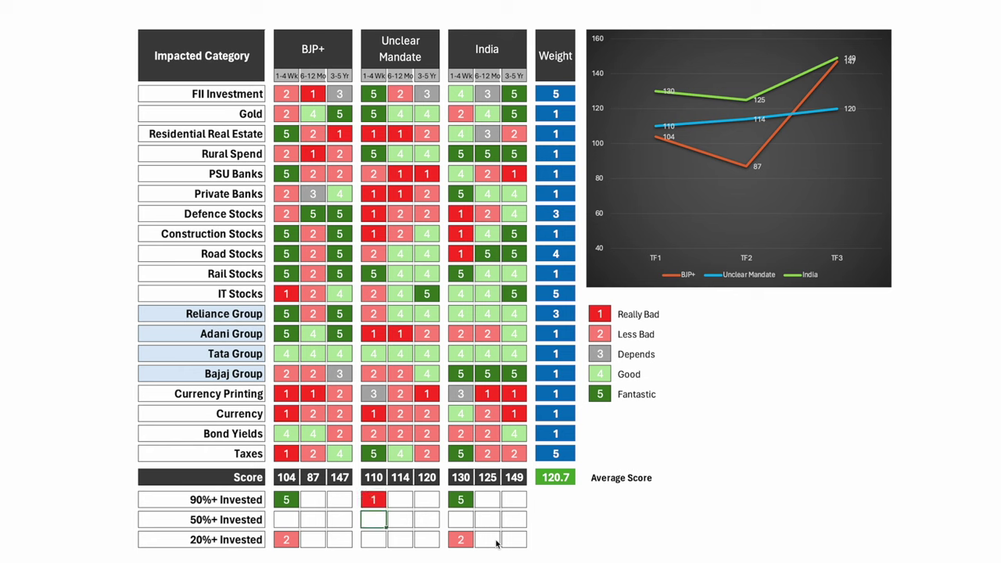
key("Down")
key("Down")
key("Up")
type("5")
key("Return")
key("Up")
key("Up")
type("2")
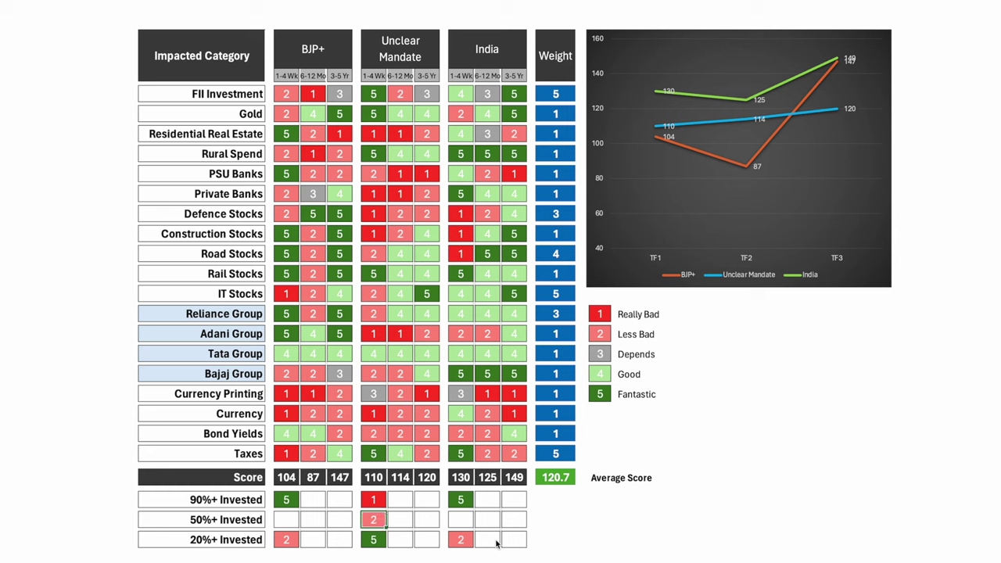
key("Left")
key("Left")
key("Left")
key("Left")
- Give BJP+ and India a 1-4 Wk 50%+ Invested rating of 4
type("4")
key("Right")
key("Right")
key("Right")
key("Right")
key("Right")
key("Right")
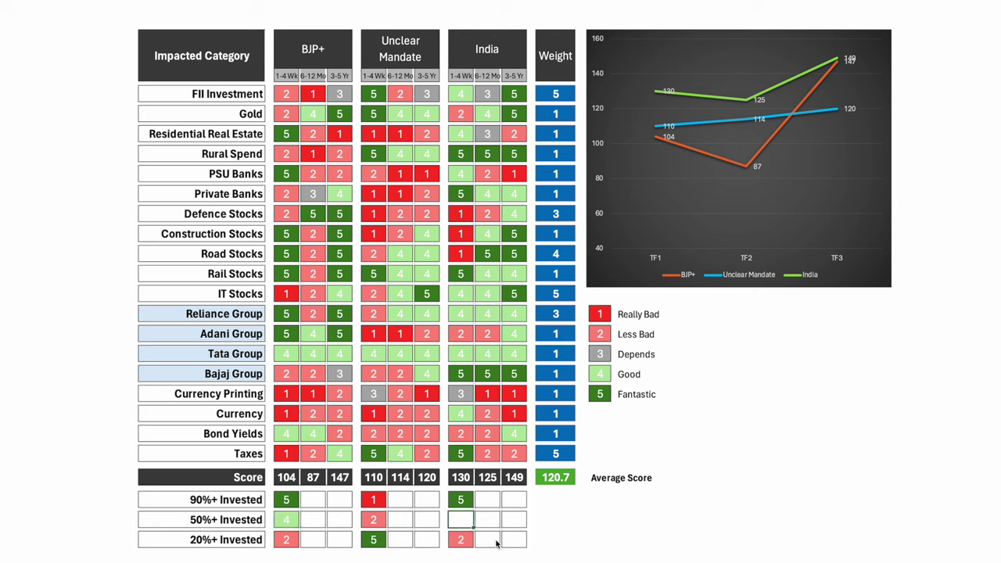
type("4")
key("Right")
key("Right")
key("Up")
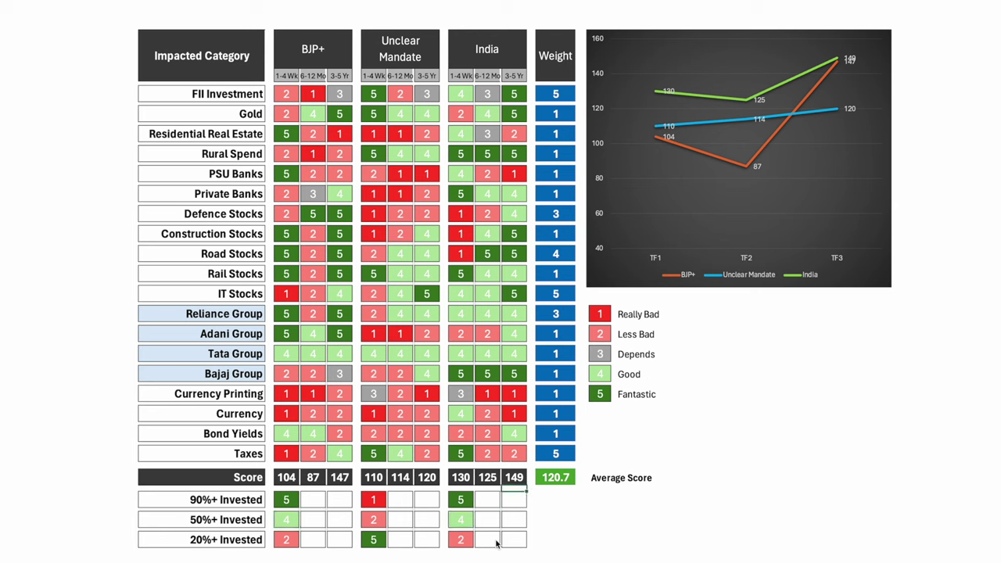
key("Up")
key("Down")
key("Down")
key("Down")
- Rate the 3-5 Yr 20%+ Invested cells 5 for India and Unclear Mandate
type("5")
key("Left")
key("Left")
key("Left")
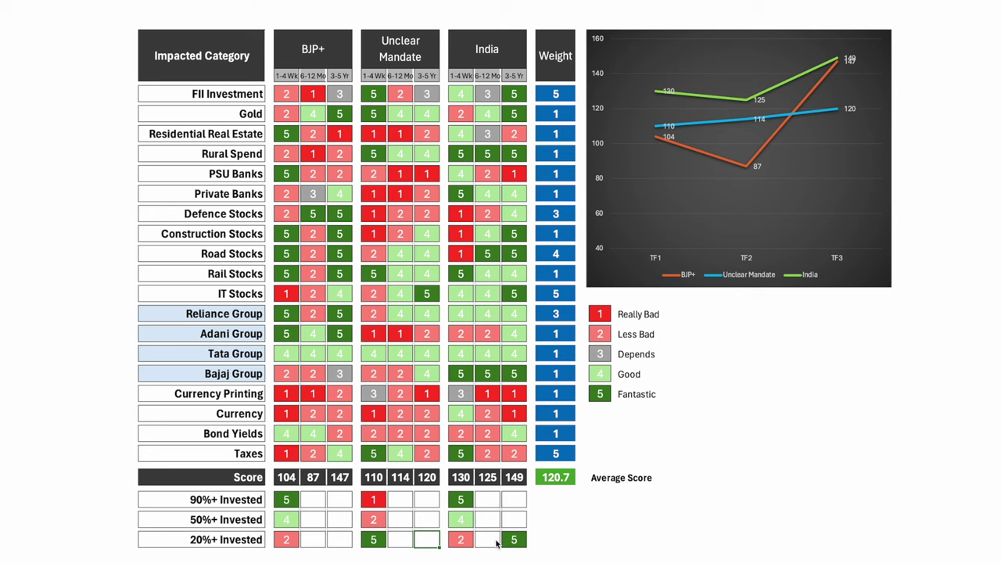
key("F2")
type("5")
key("Return")
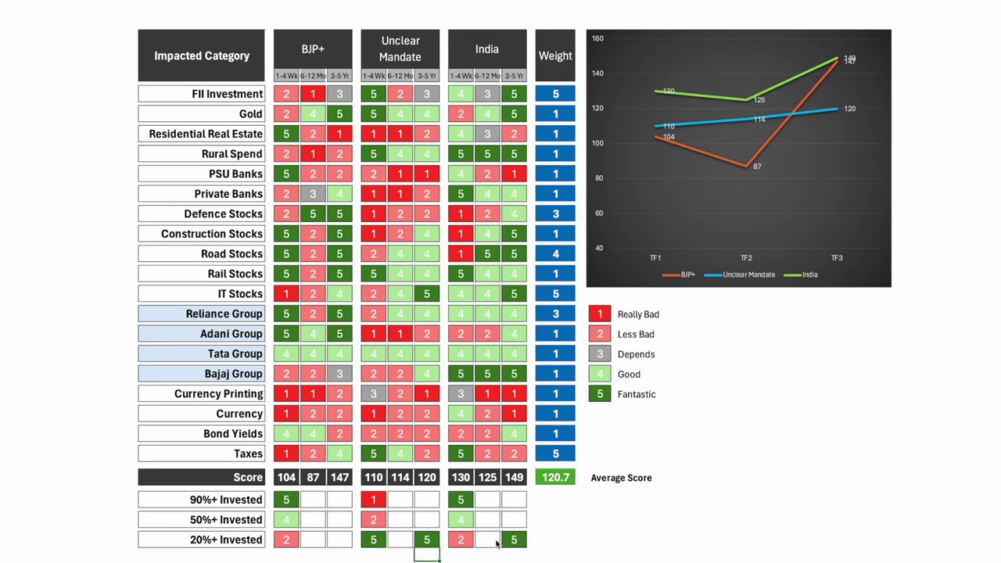
- Enter BJP+ 6-12 Mo Invested-row ratings of 2 and 4
key("Up")
key("Up")
key("Up")
key("Left")
key("Left")
key("Left")
key("Left")
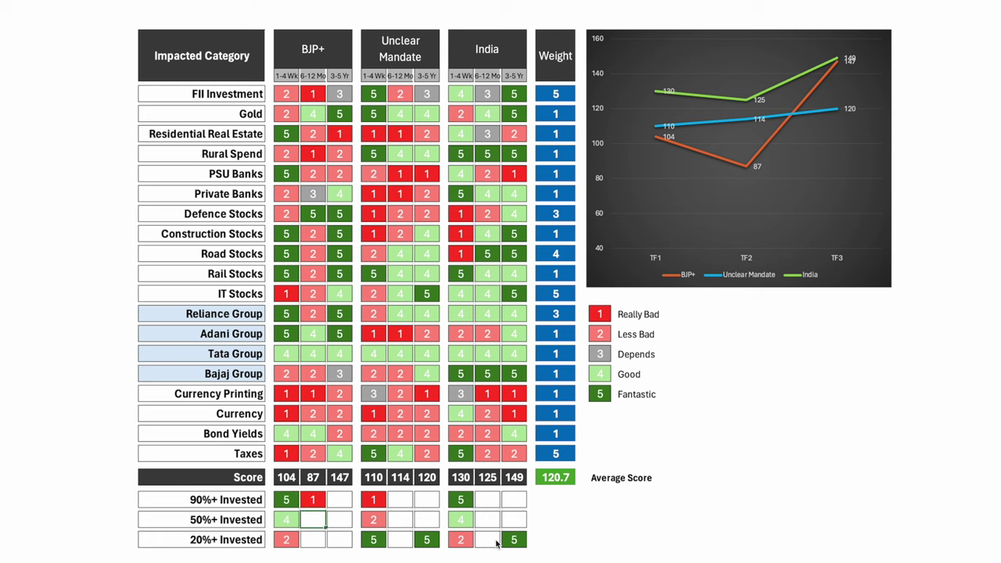
type("2")
key("Return")
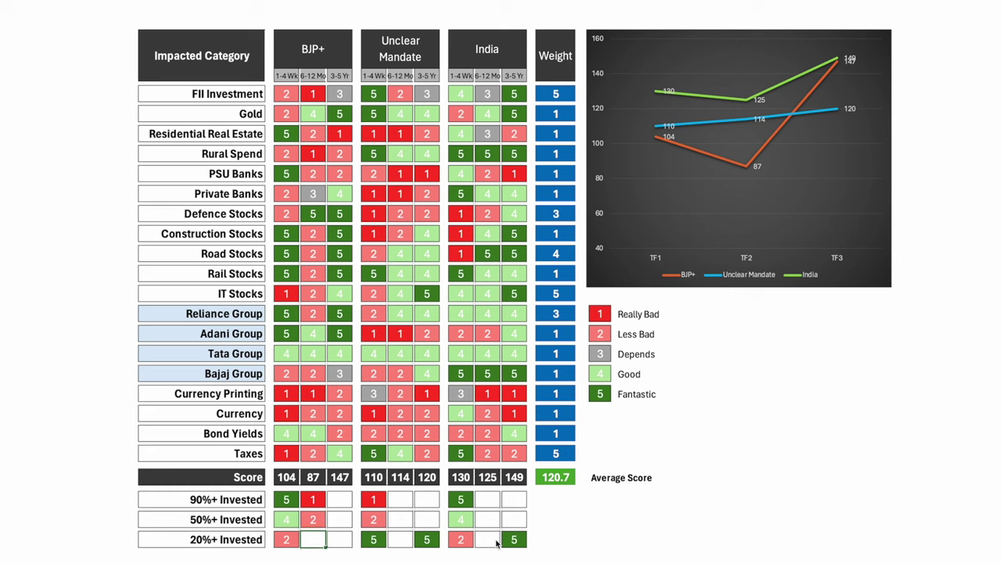
type("4")
key("Return")
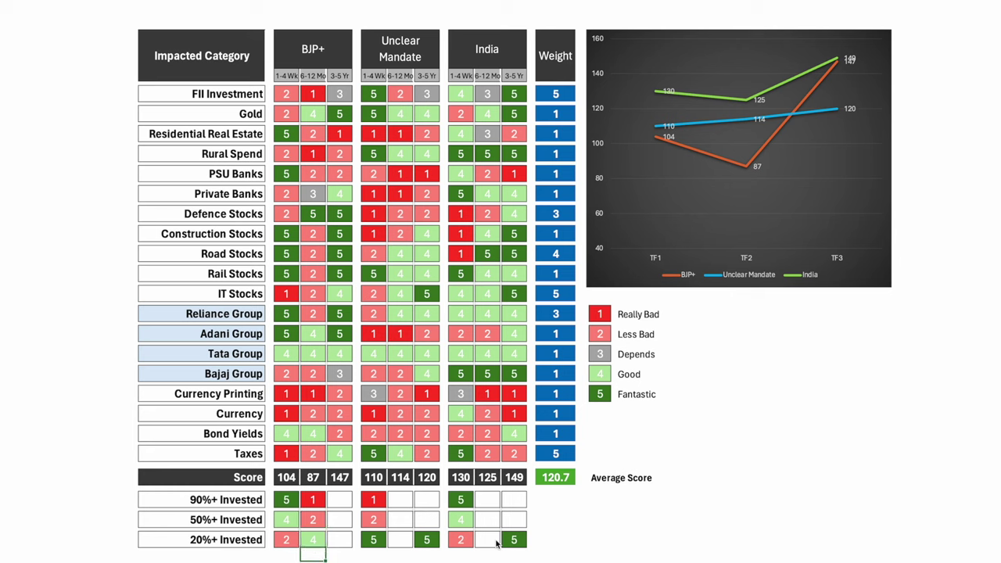
- Rate BJP+'s 3-5 Yr Invested rows: 20%+ as 5, 50%+ as 4, 90%+ as 4
key("Up")
key("Right")
type("5")
key("Up")
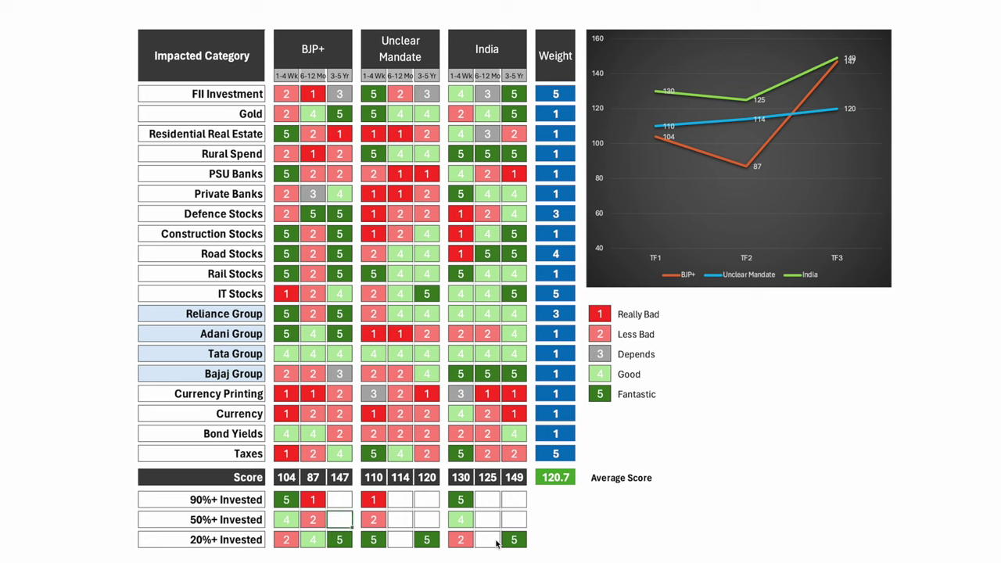
type("4")
key("Up")
type("4")
key("Return")
key("Return")
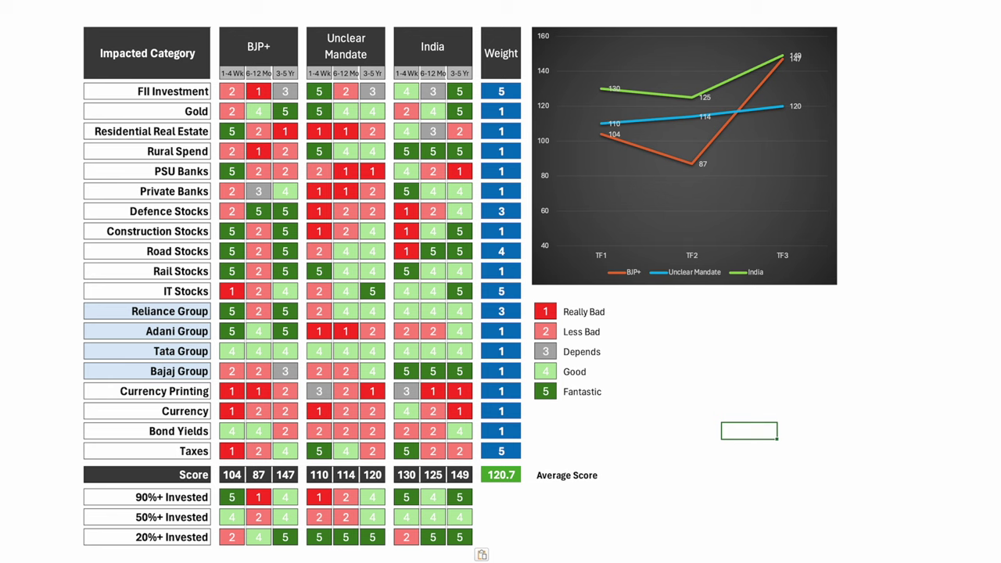
left_click_drag(233, 0, 285, 1)
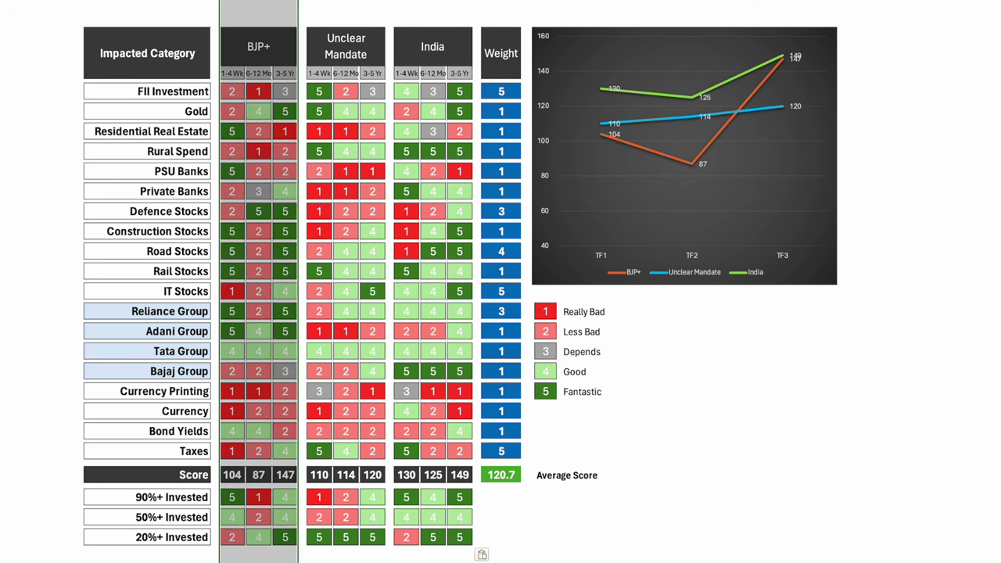
left_click(233, 499)
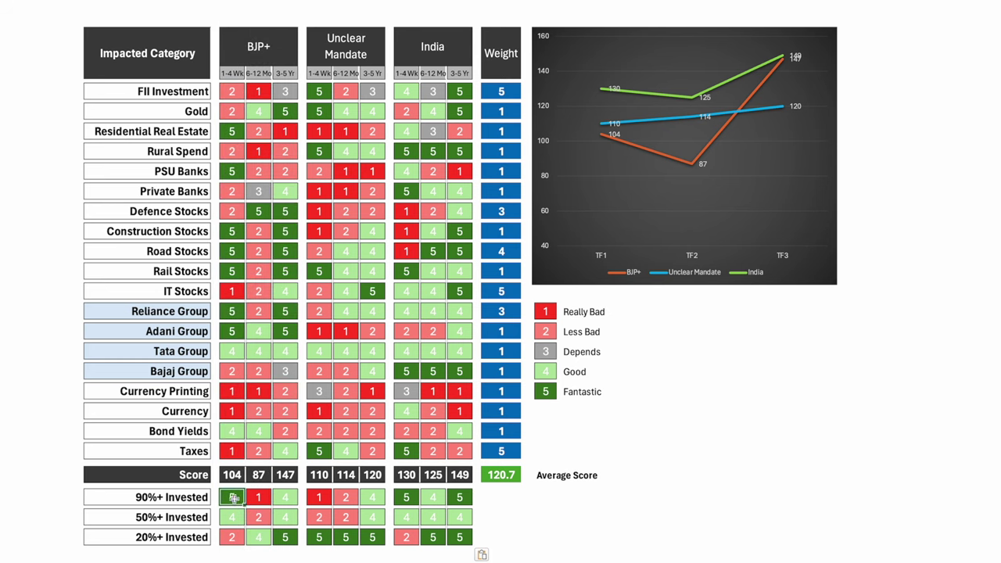
left_click(252, 499)
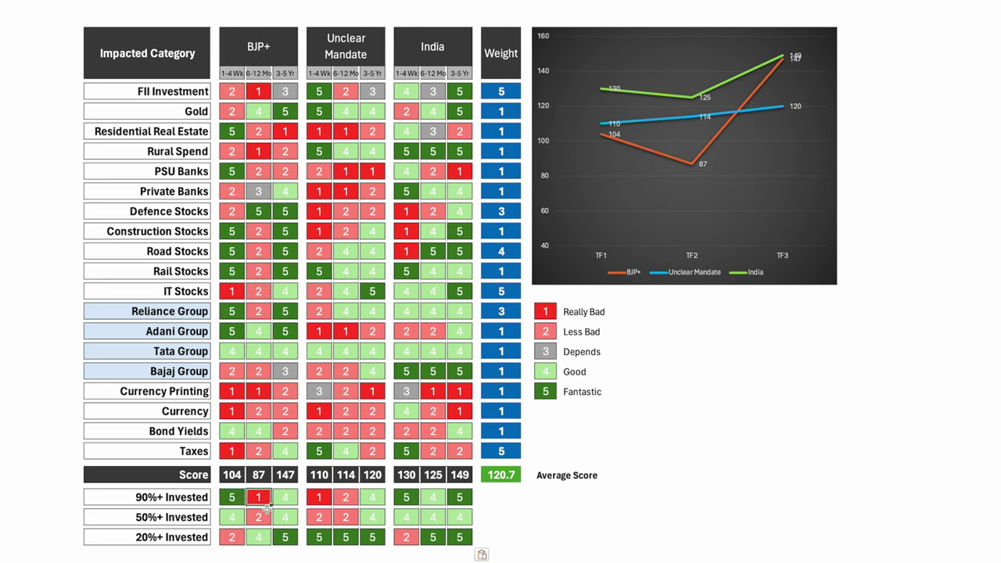
left_click(230, 538)
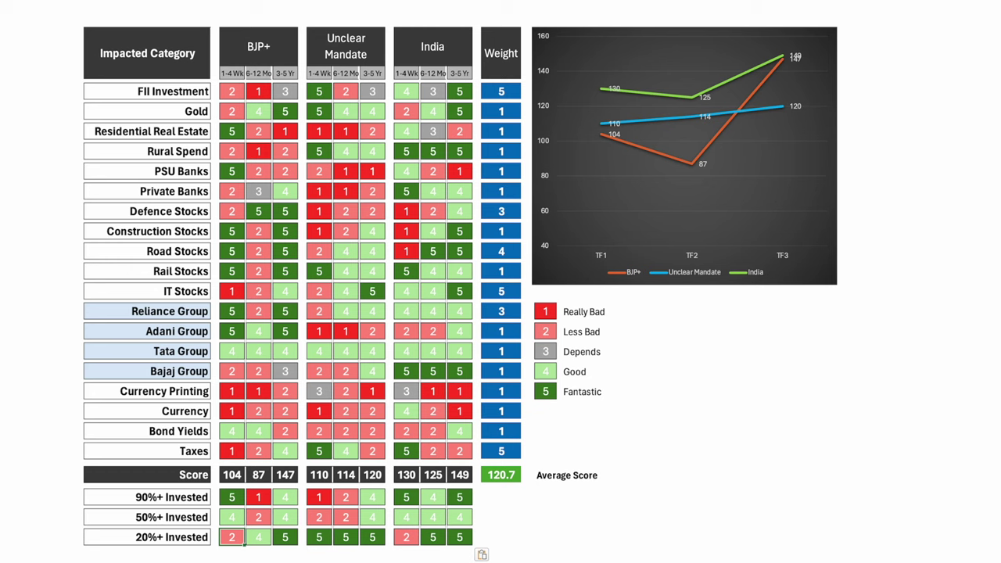
left_click(750, 560)
left_click(230, 537)
left_click(286, 538)
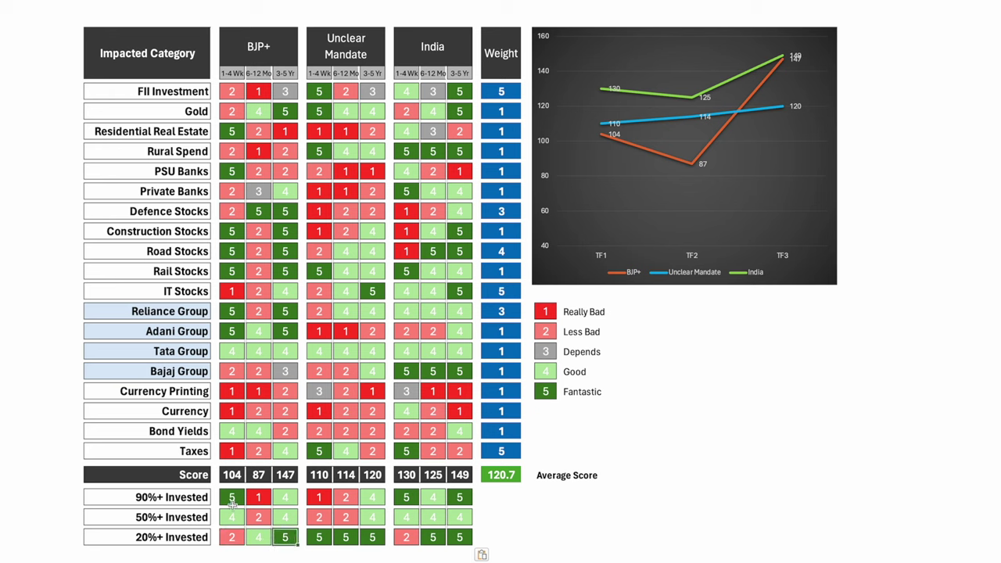
left_click(255, 539)
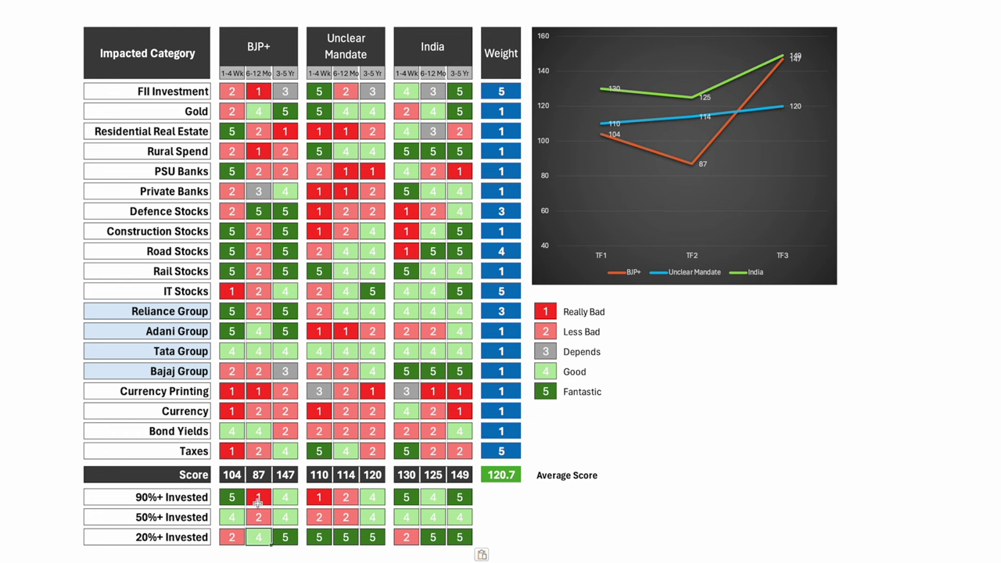